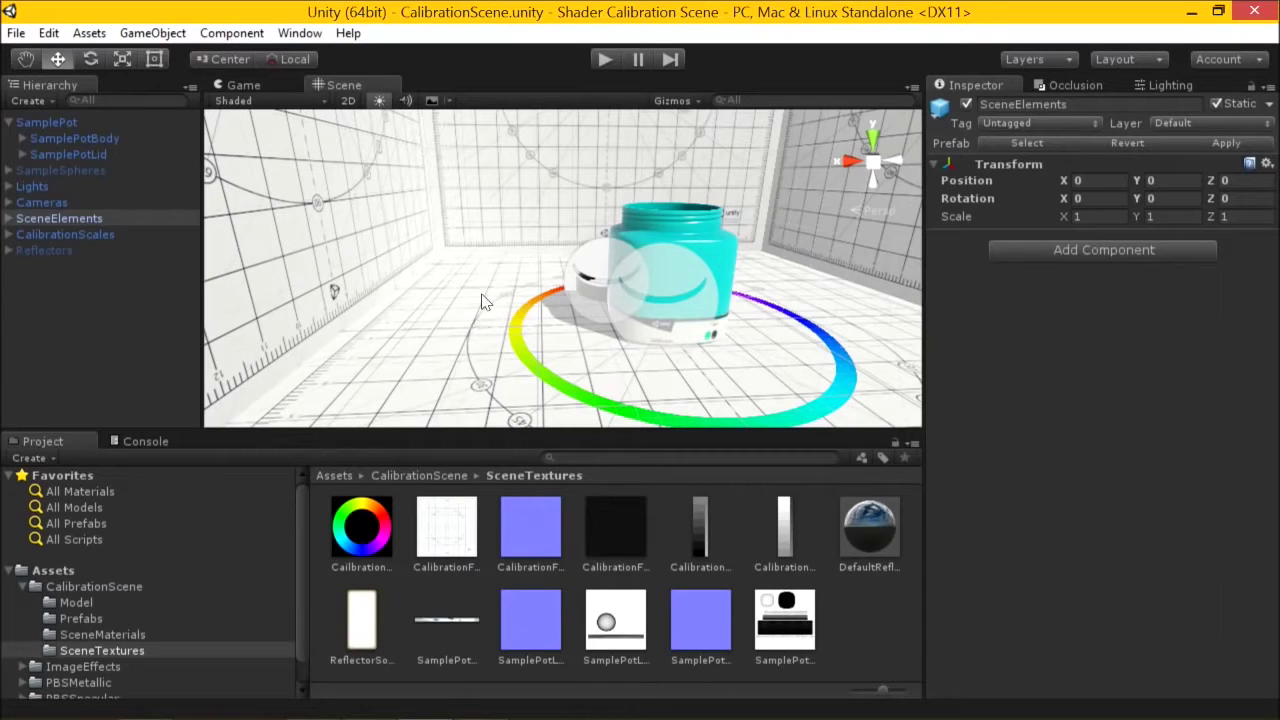
- Zoom in on the pot, select SamplePotBody, orbit to a frontal view, and enter Play mode
scroll(485, 289, "up", 3)
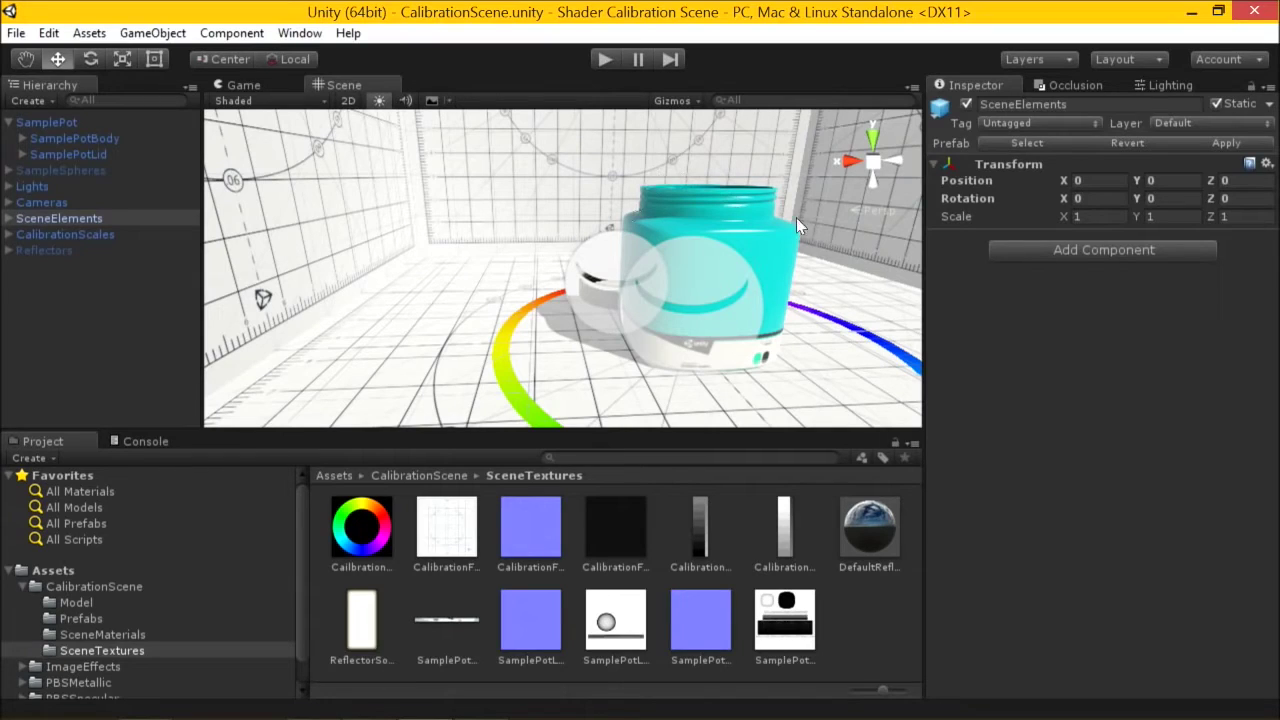
left_click(786, 255)
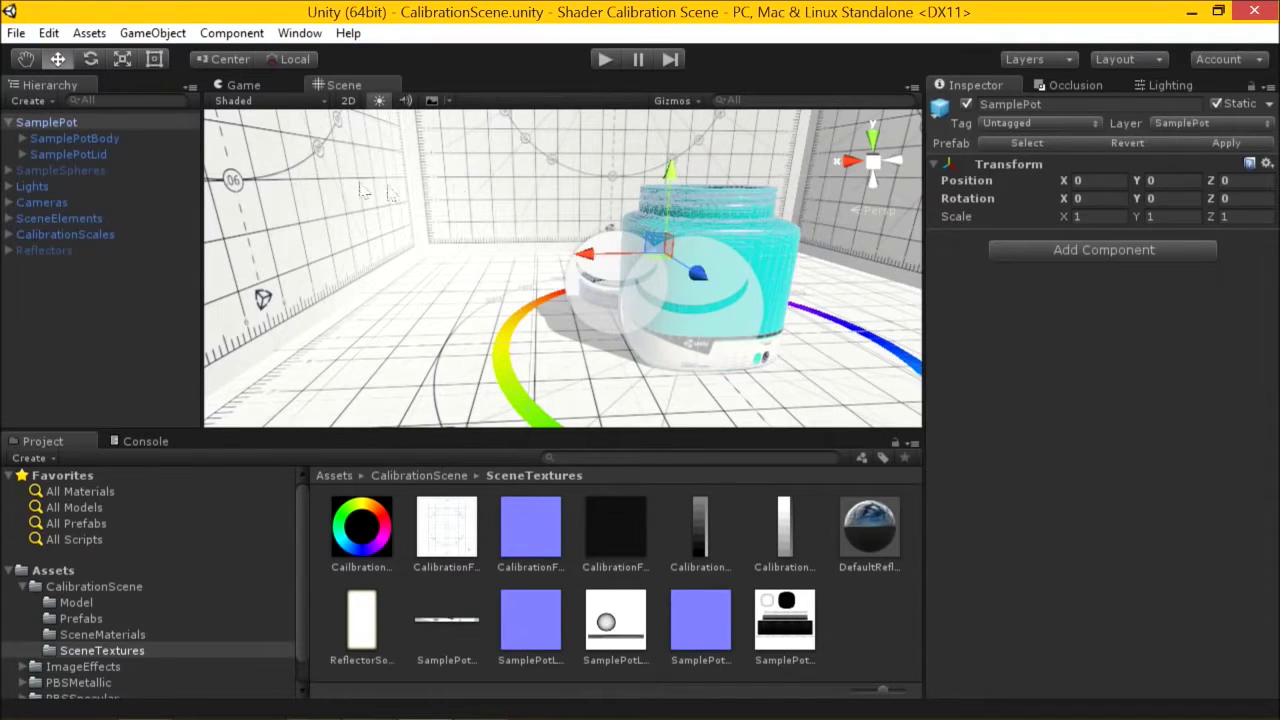
left_click(90, 138)
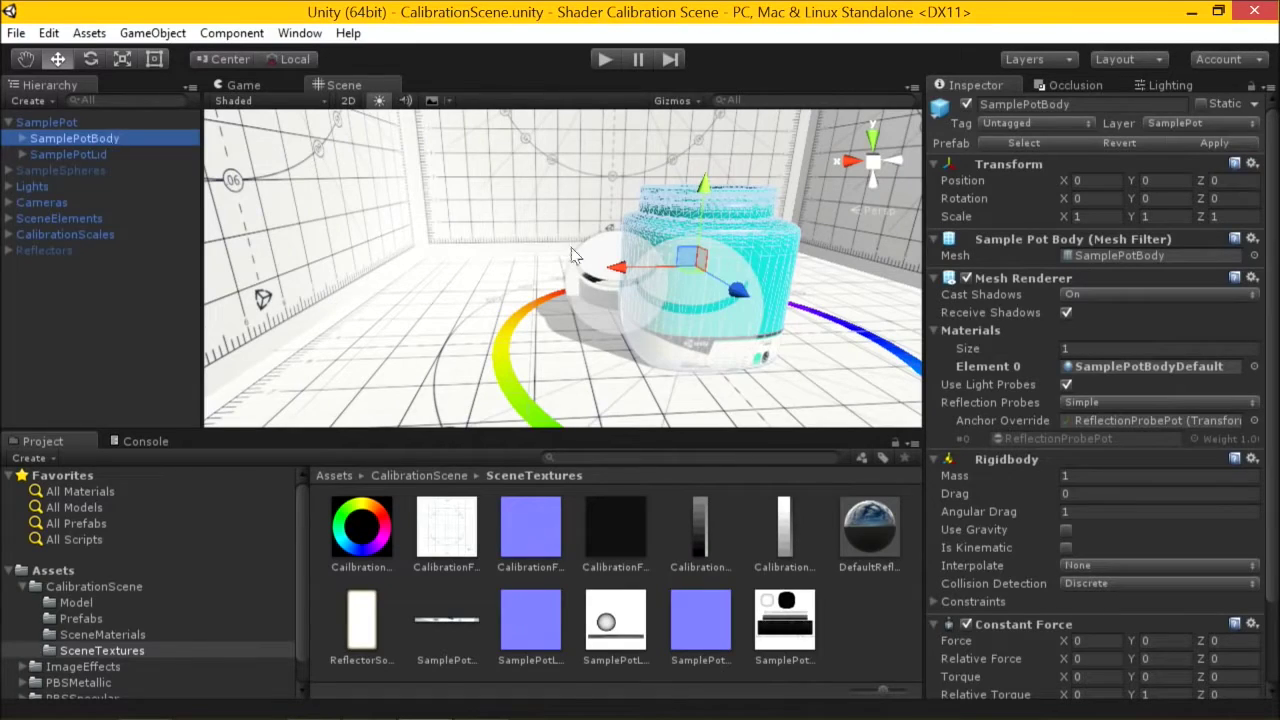
left_click_drag(573, 255, 640, 280, "alt")
left_click(605, 59)
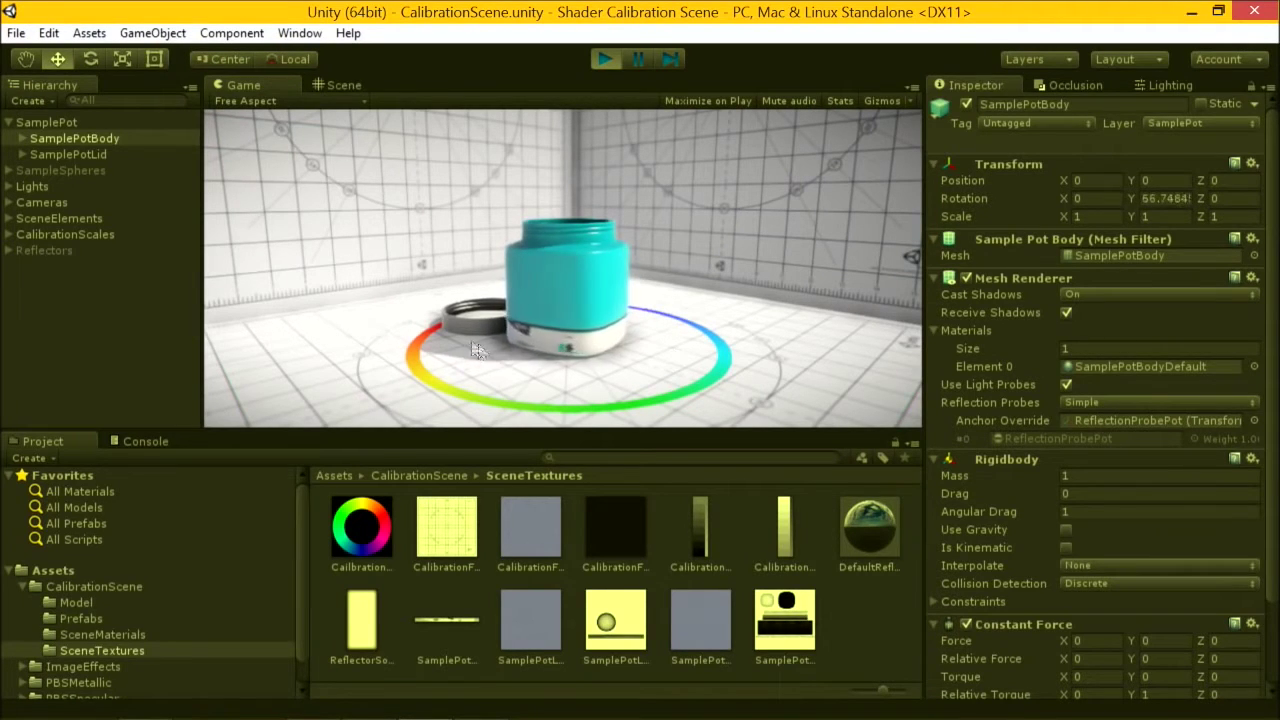
- Watch the cyan pot spin in the Game view, then stop Play mode
left_click(605, 59)
- Try moving SamplePot along Z, undo it, and inspect the body, lid and parent objects
left_click(94, 122)
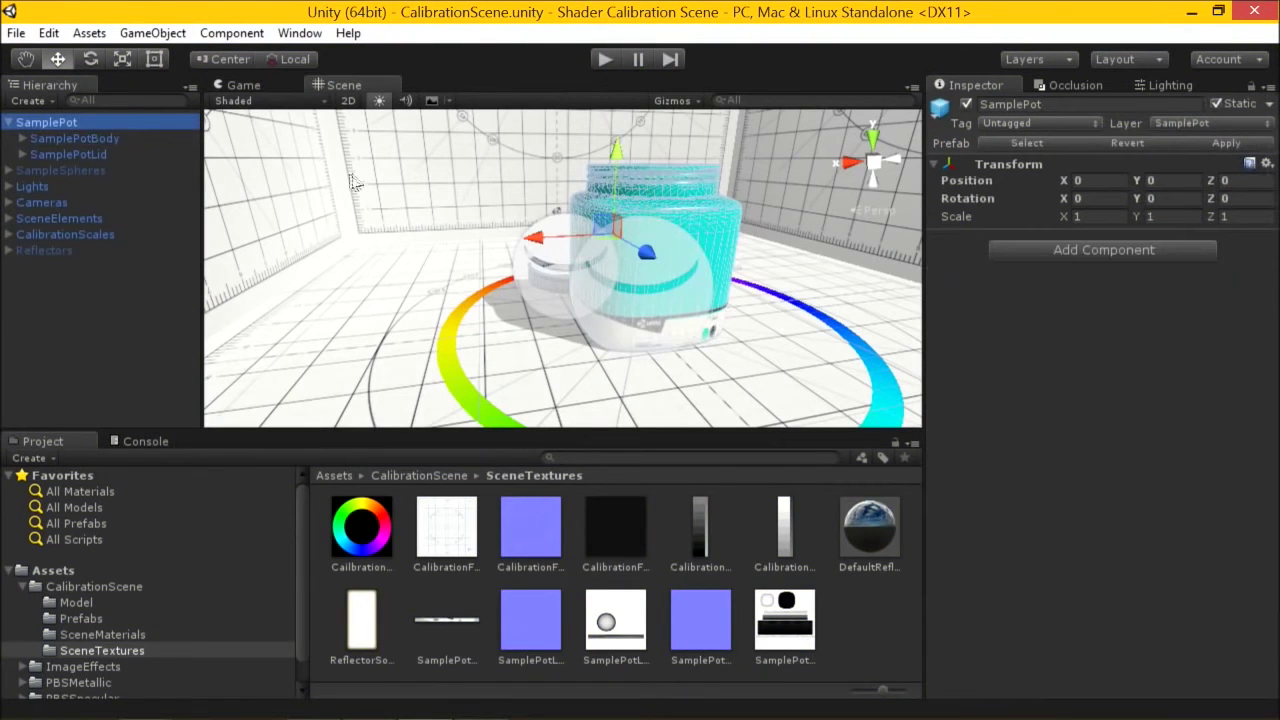
mouse_move(655, 262)
left_mouse_down()
mouse_move(760, 320)
mouse_move(666, 266)
left_mouse_up()
key("ctrl+z")
left_click(137, 137)
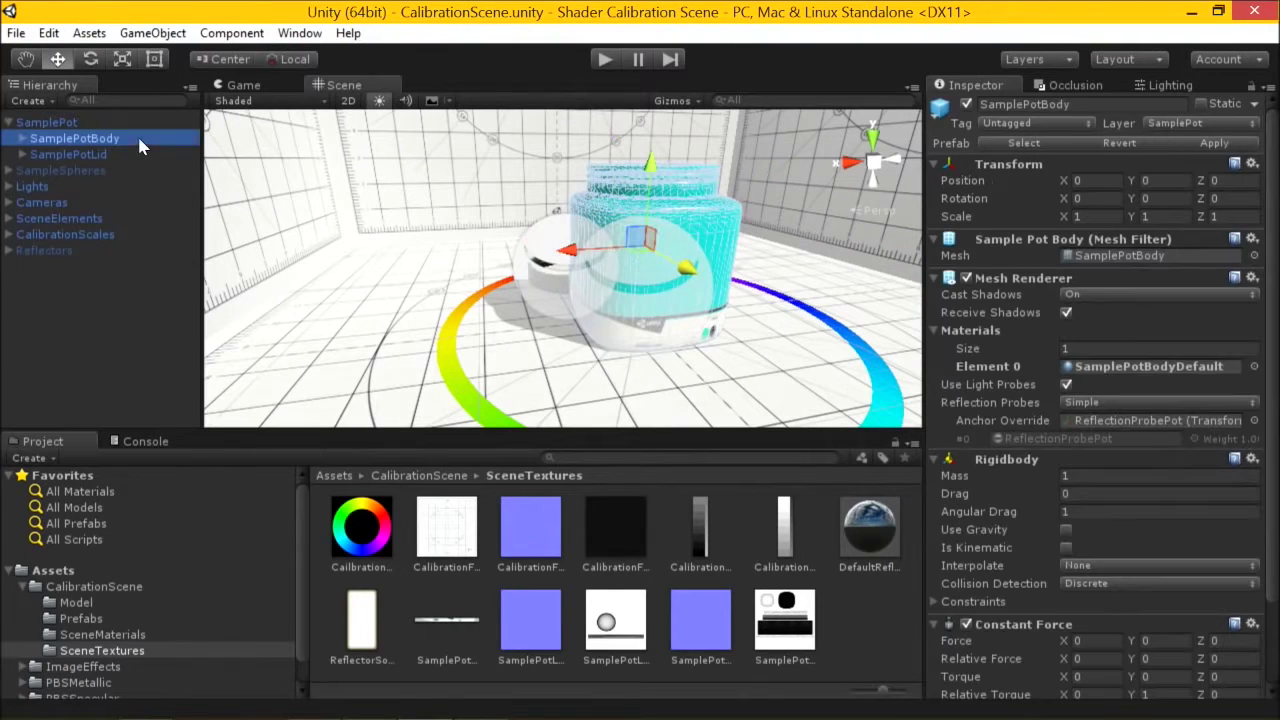
left_click(116, 155)
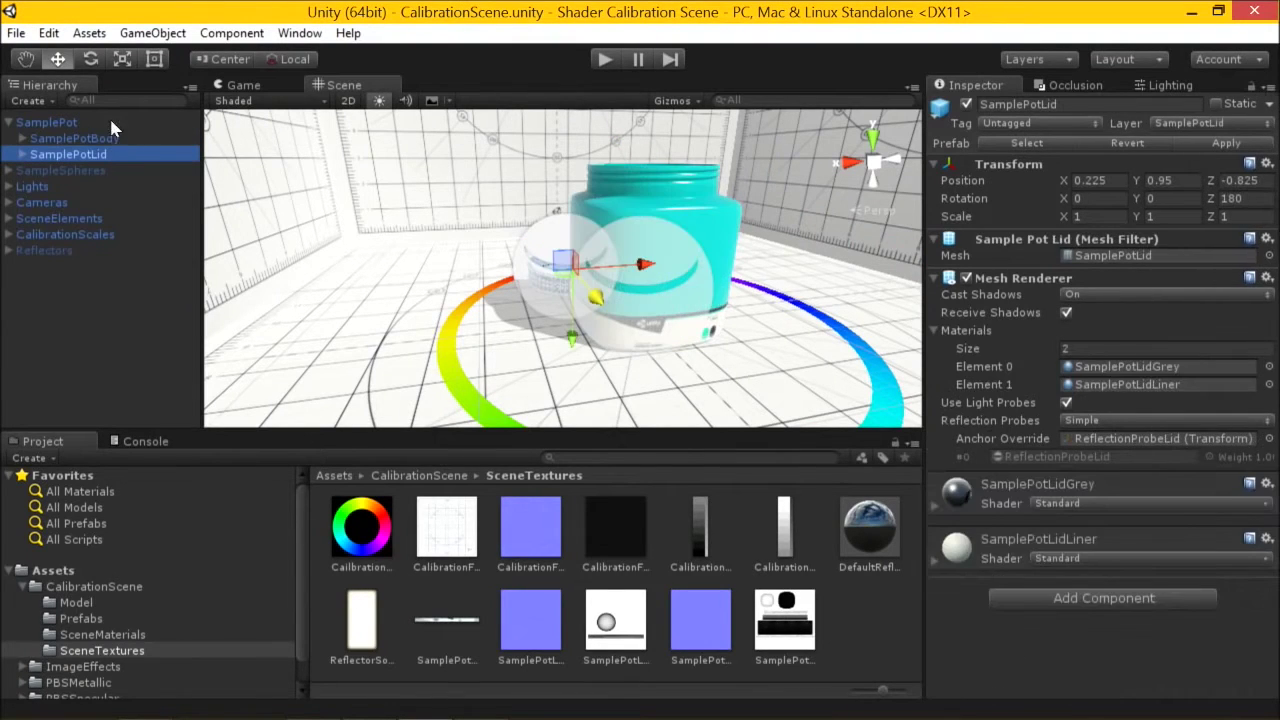
left_click(111, 122)
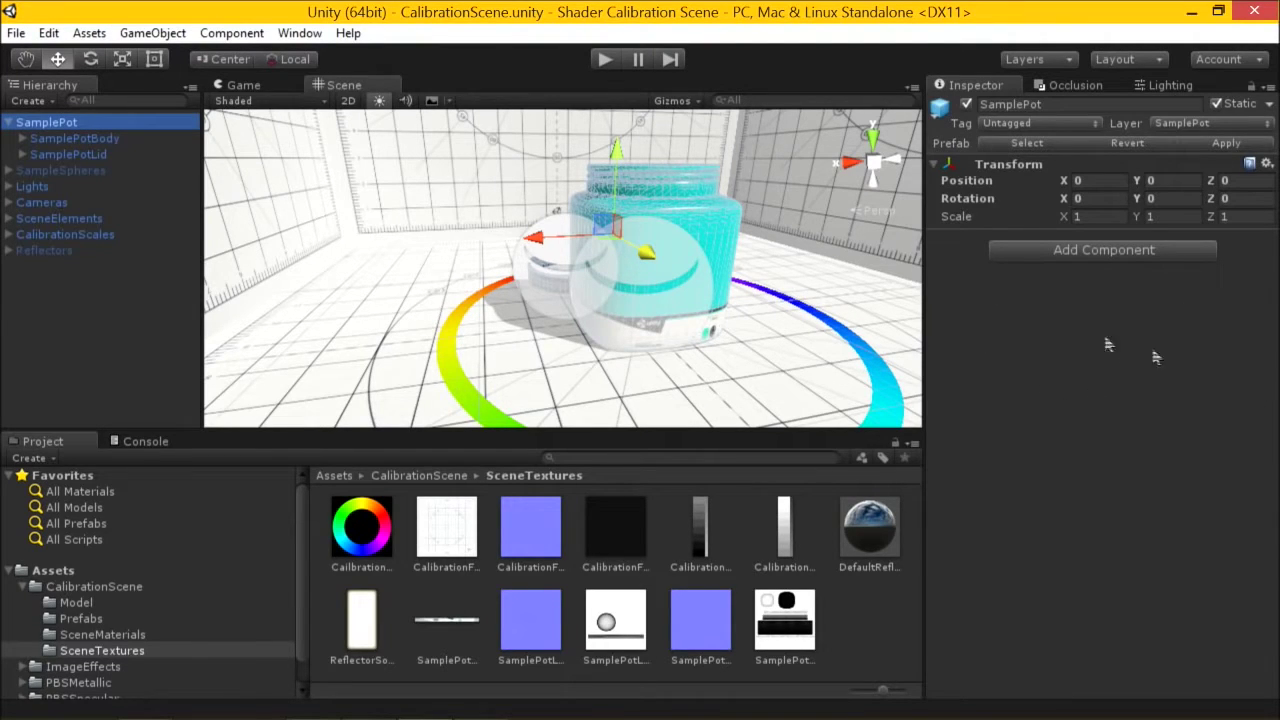
- Toggle SamplePotBody's Mesh Renderer off and on, leave it enabled, and locate its material
left_click(103, 138)
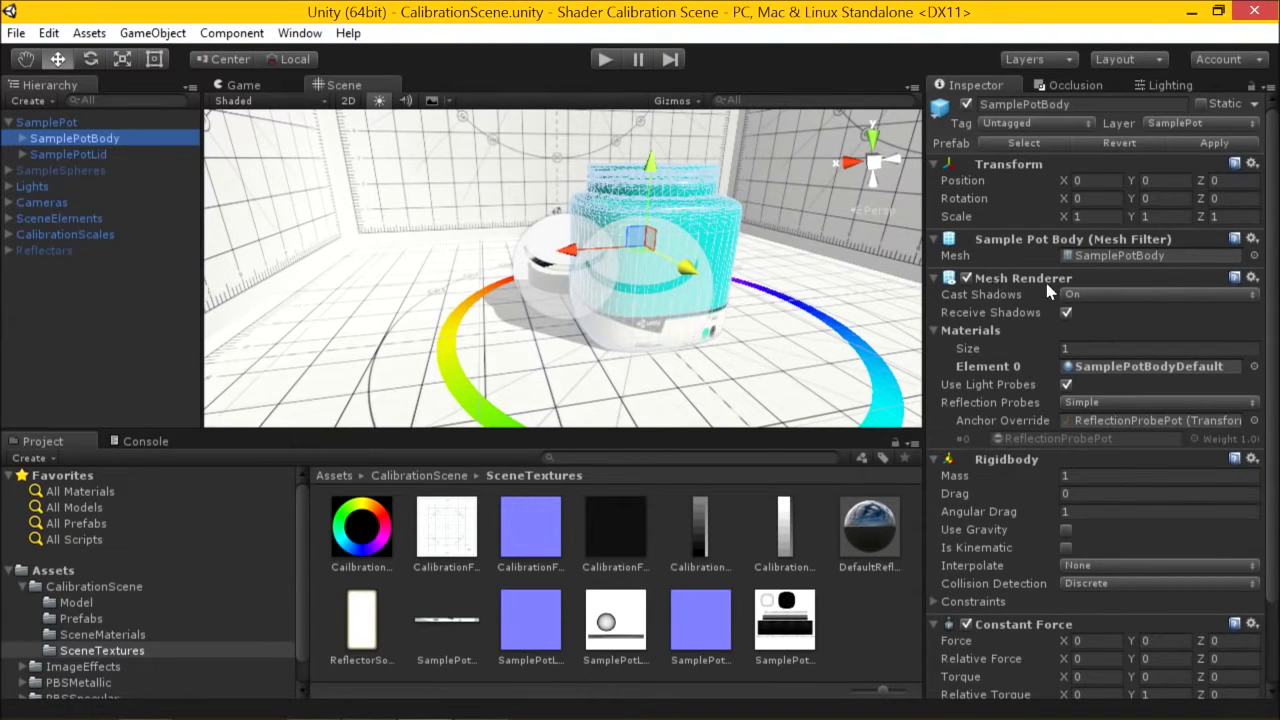
left_click(966, 278)
left_click(966, 278)
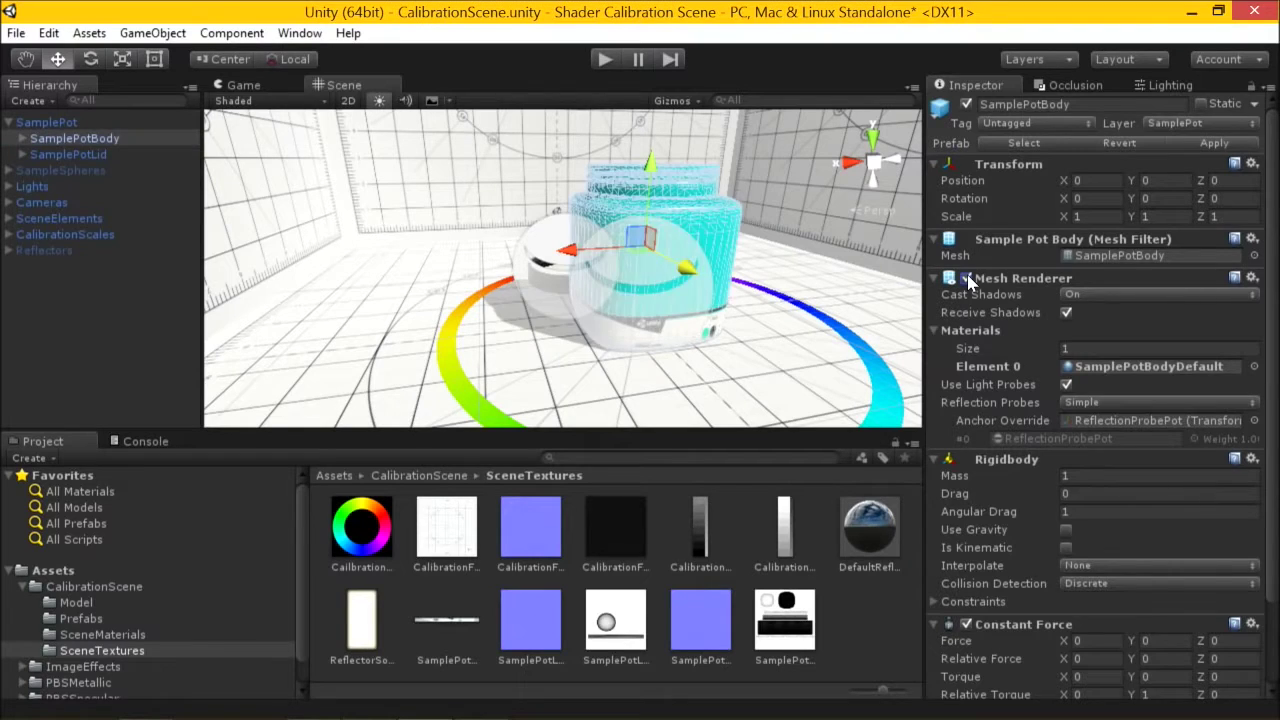
left_click(966, 278)
left_click(966, 278)
left_click(966, 278)
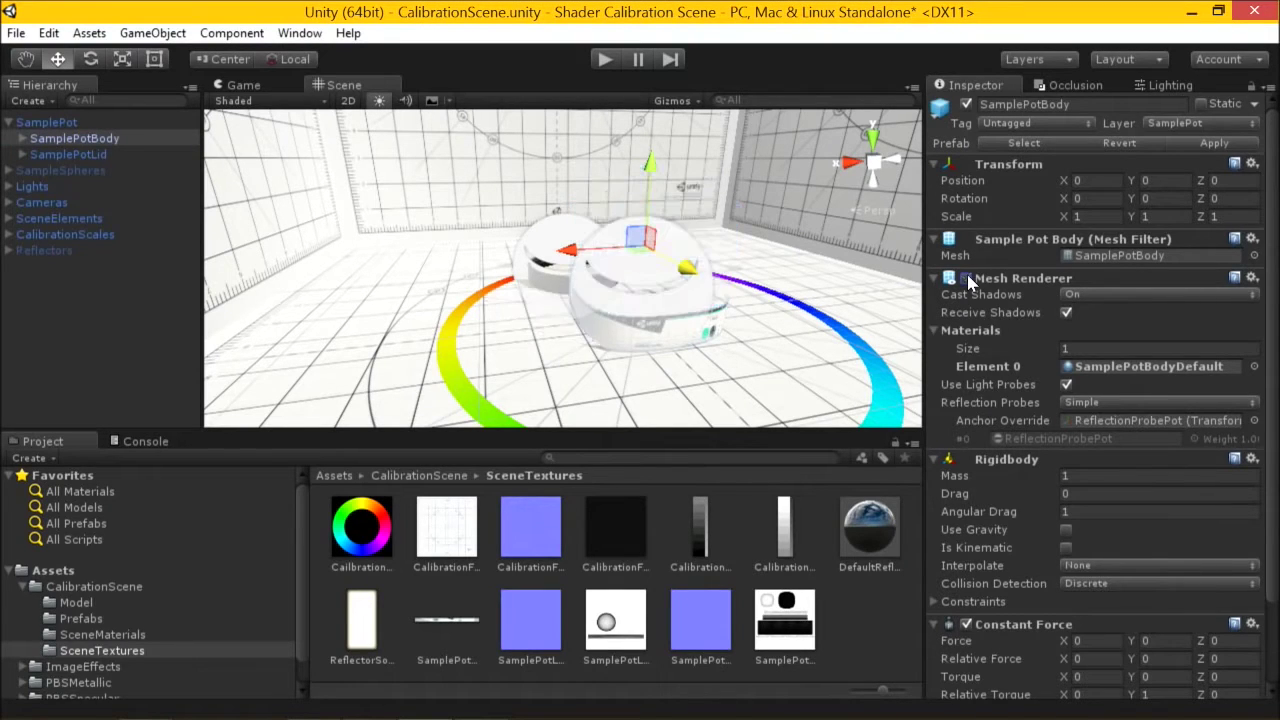
left_click(966, 278)
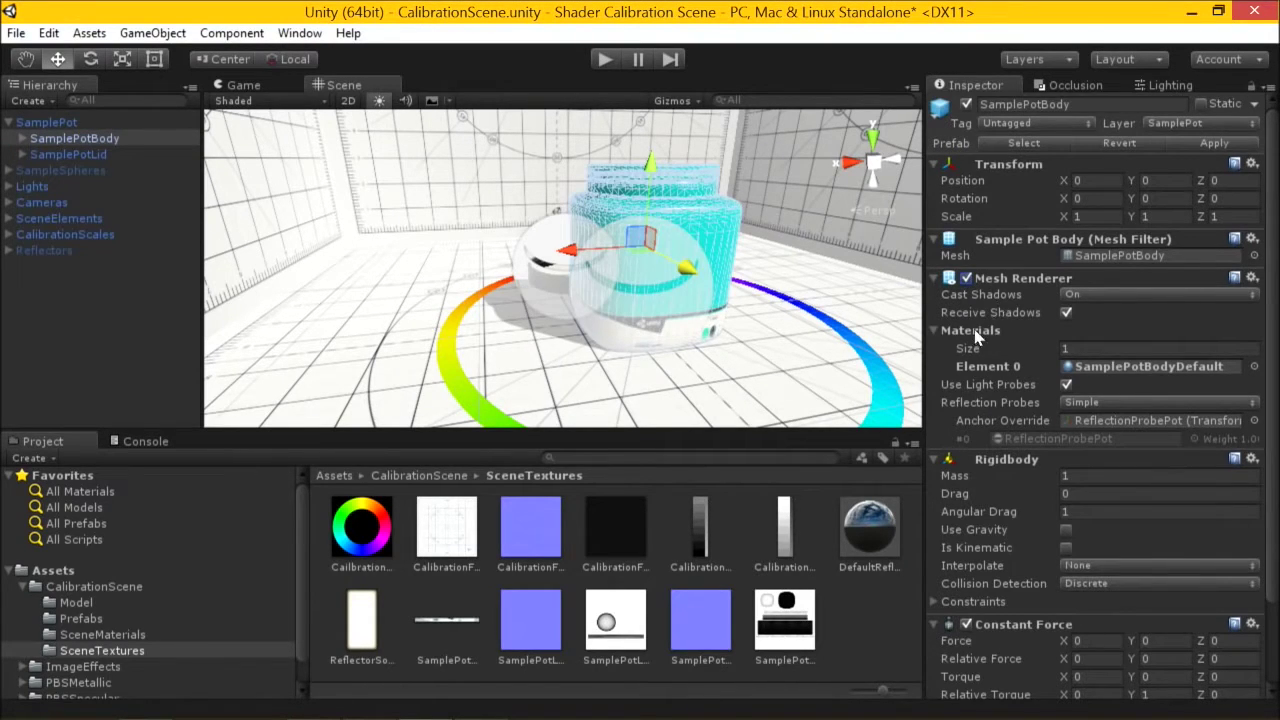
left_click(1103, 375)
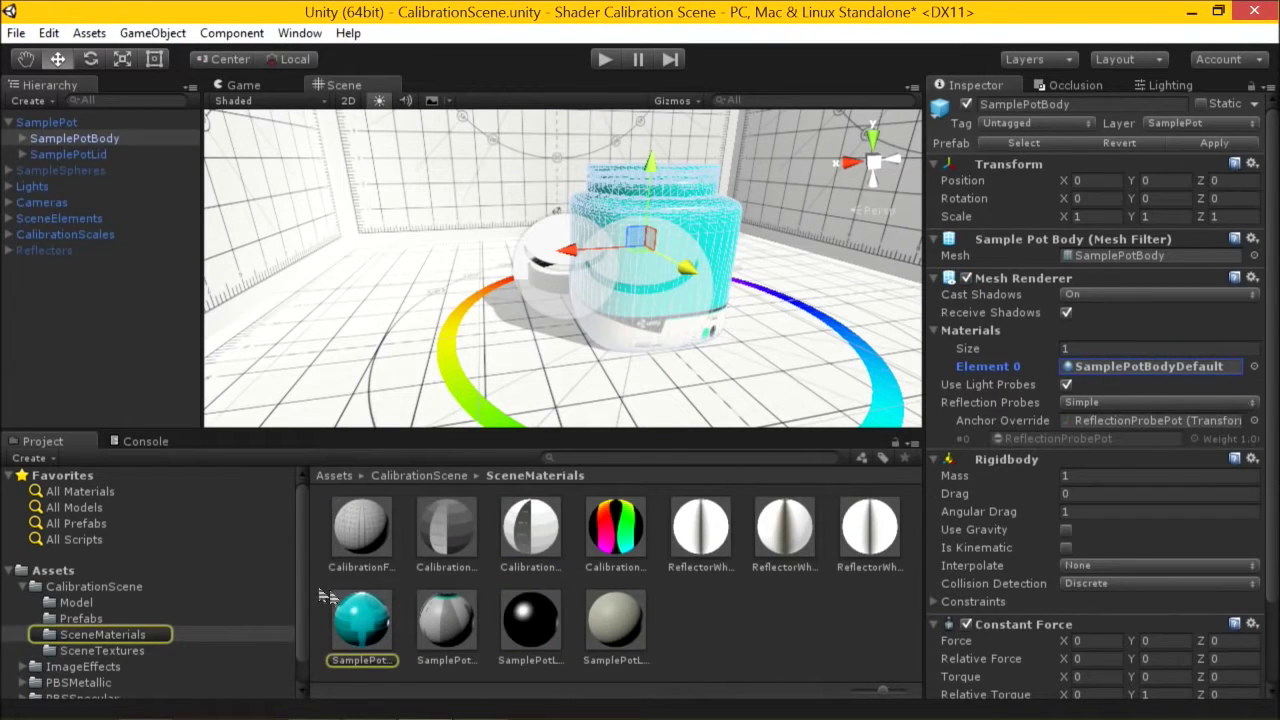
- Switch SamplePotBodyDefault's shader to Mobile > Diffuse, turning the pot white
left_click(360, 622)
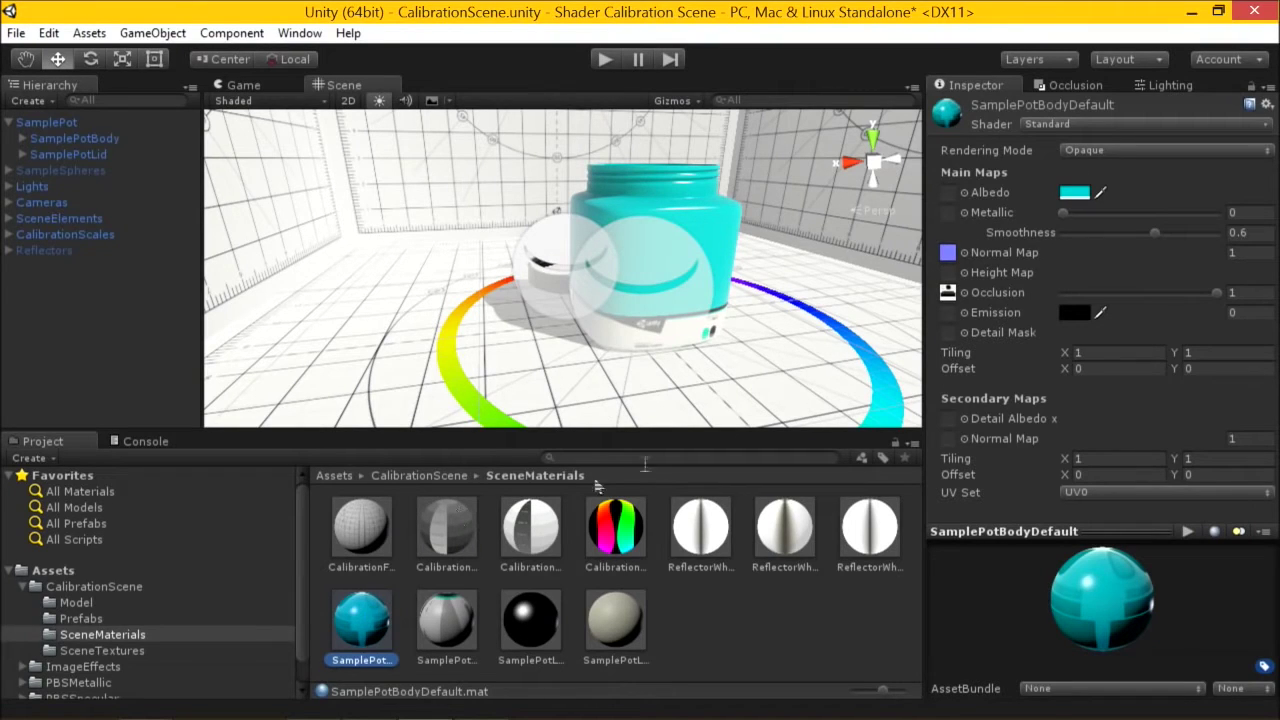
left_click(1075, 125)
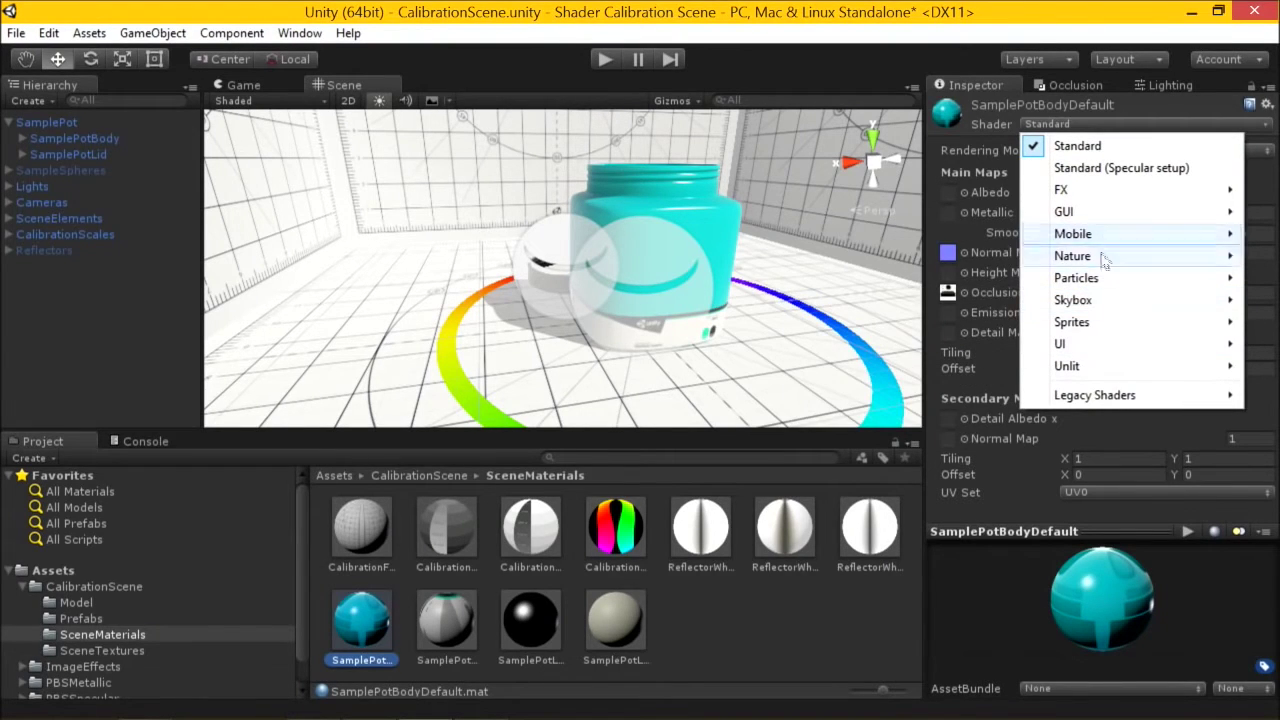
mouse_move(1106, 251)
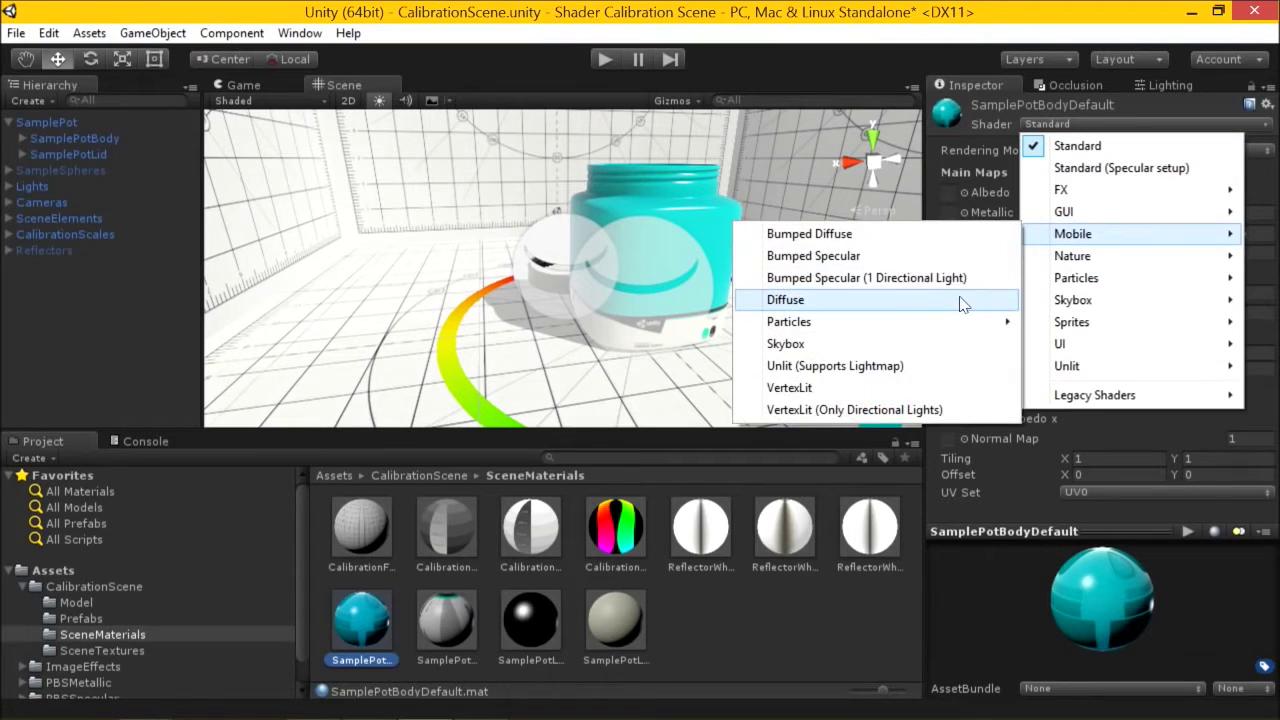
left_click(958, 295)
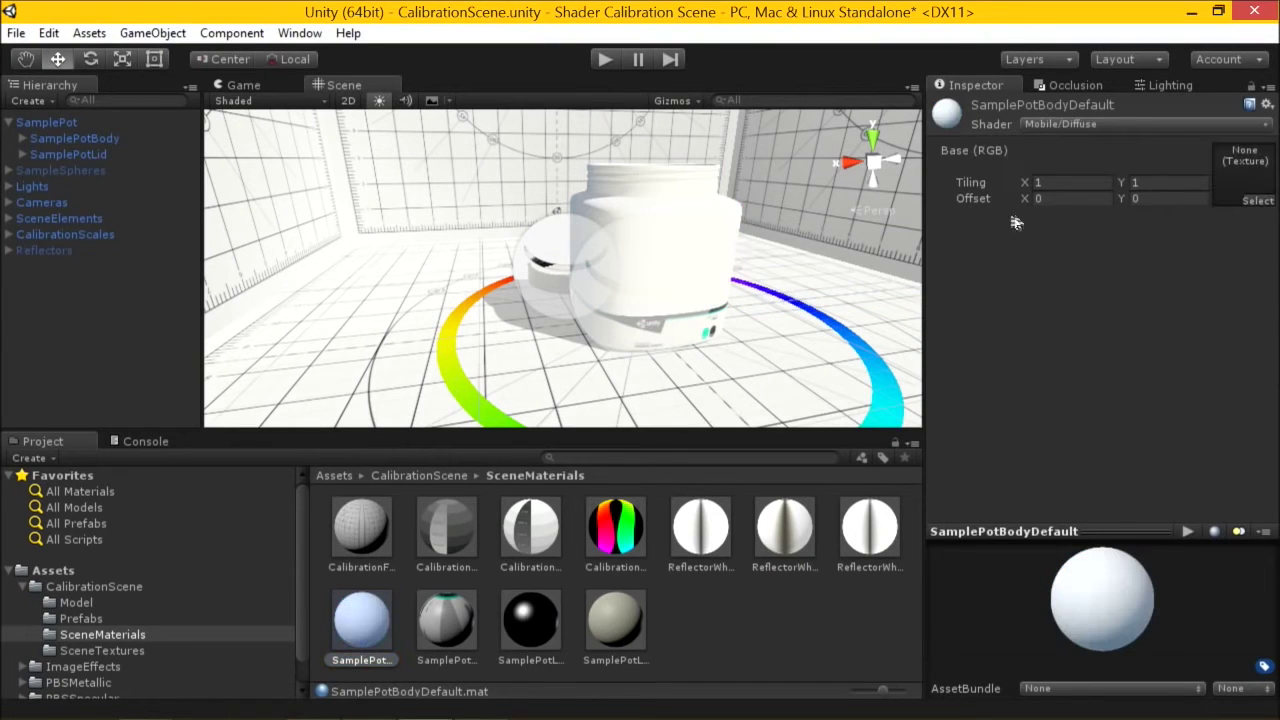
- Undo the shader change, try Standard (Specular setup), then set the material back to Standard
key("ctrl+z")
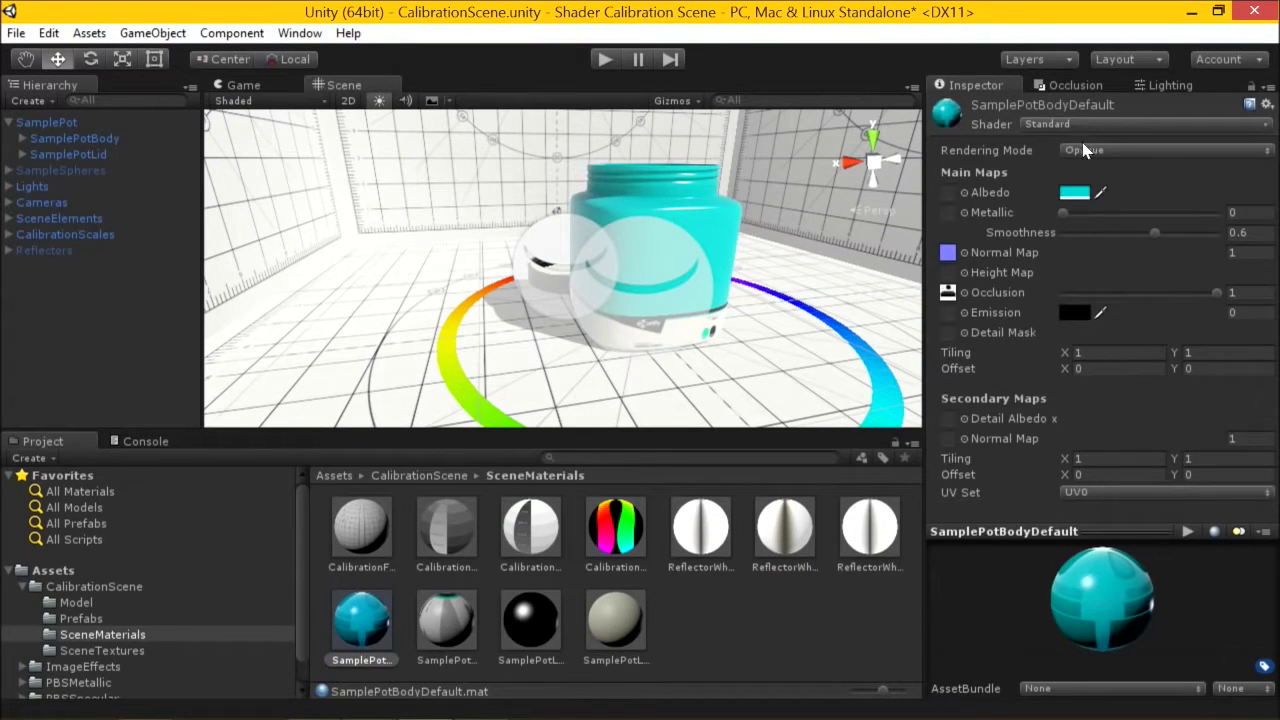
left_click(1087, 124)
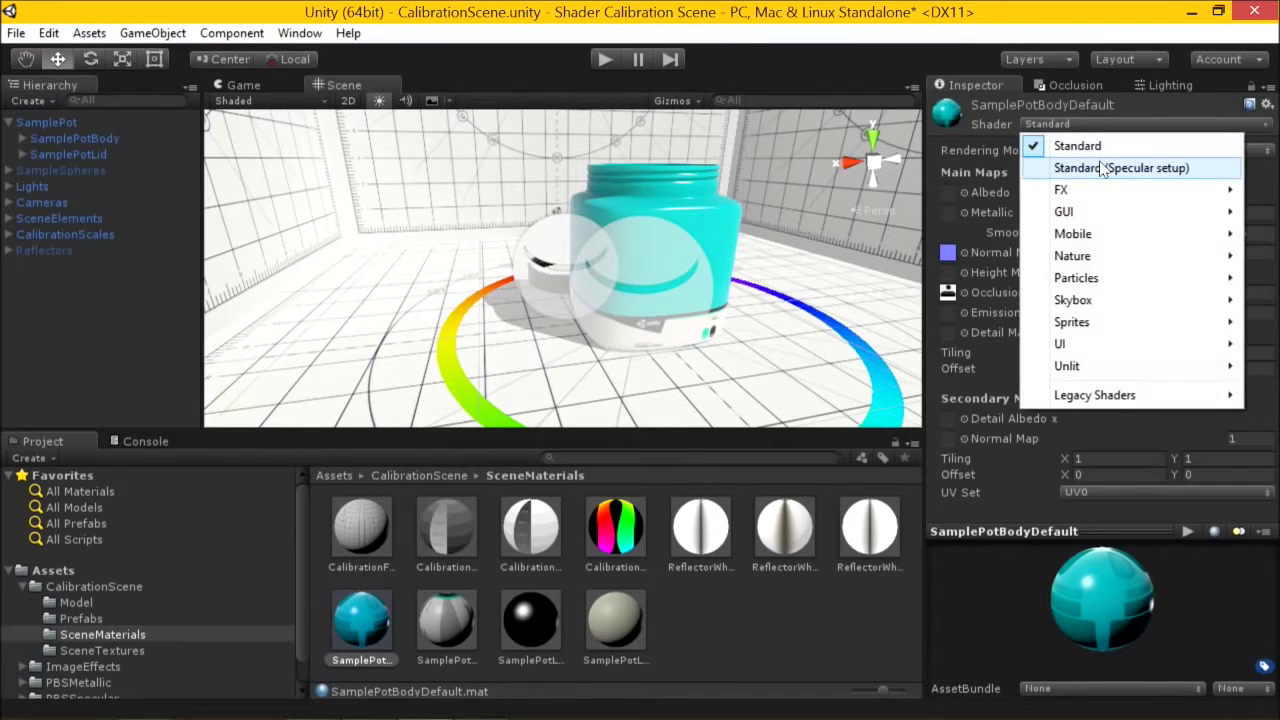
left_click(1098, 163)
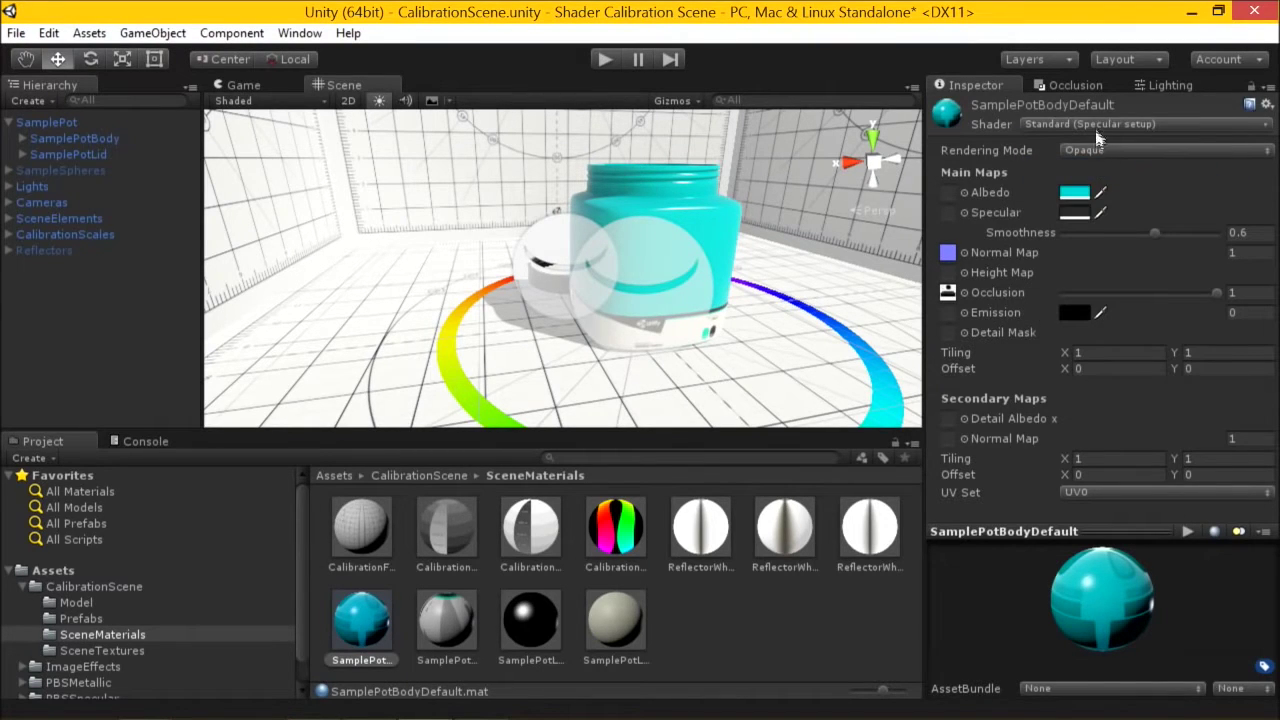
left_click(1100, 125)
left_click(1085, 144)
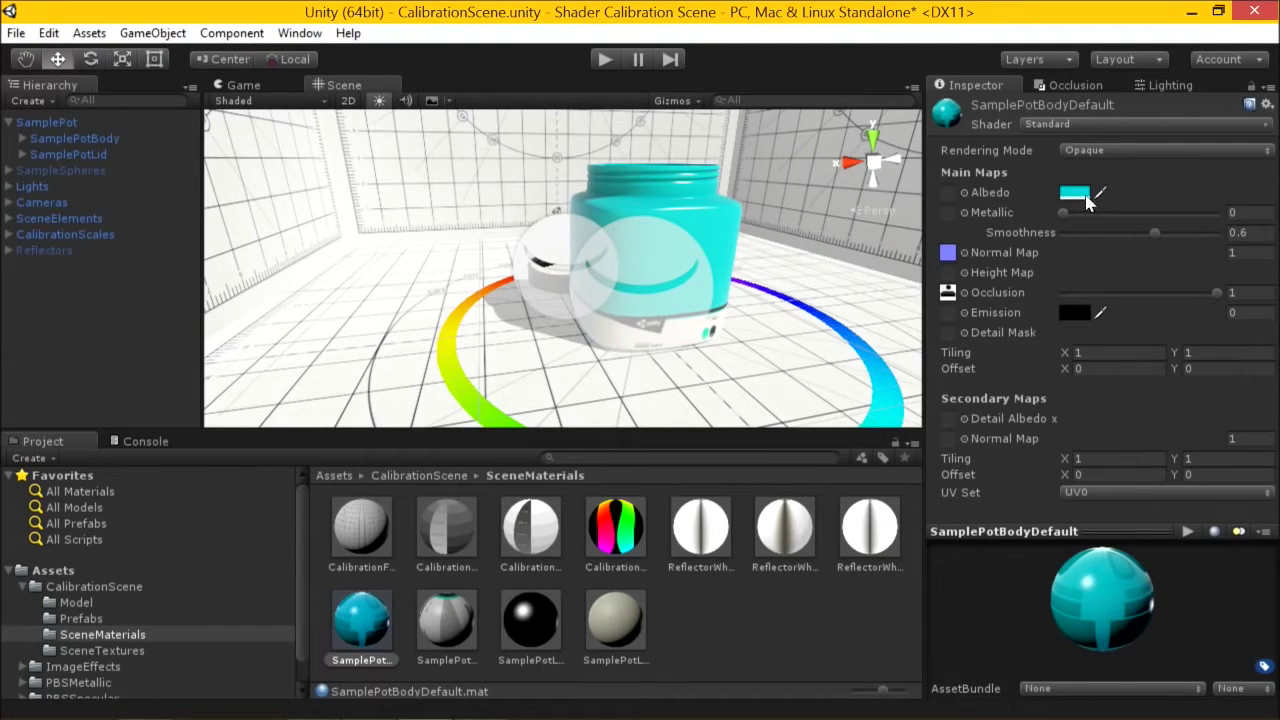
left_click(953, 189)
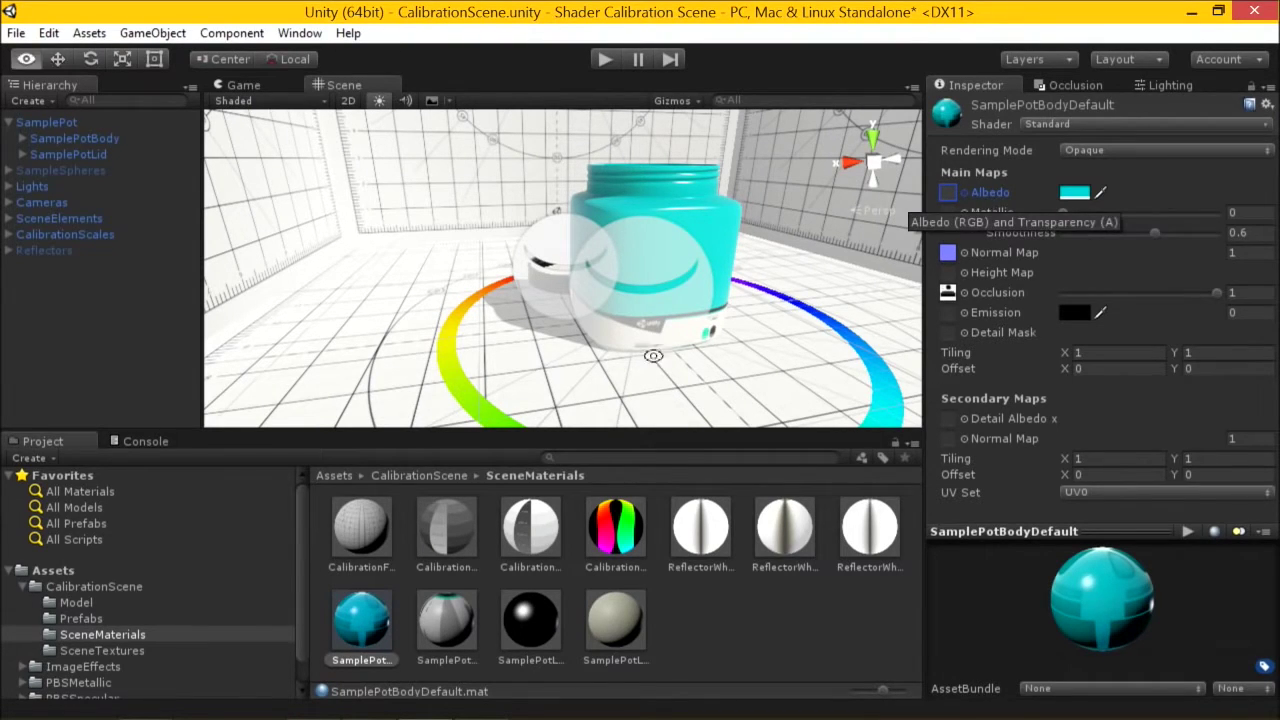
- Switch to the VampKid 3D Main scene and fly the camera forward onto the green path
key("alt+Tab")
key("w")
right_click_drag(541, 280, 714, 297)
left_click(707, 287)
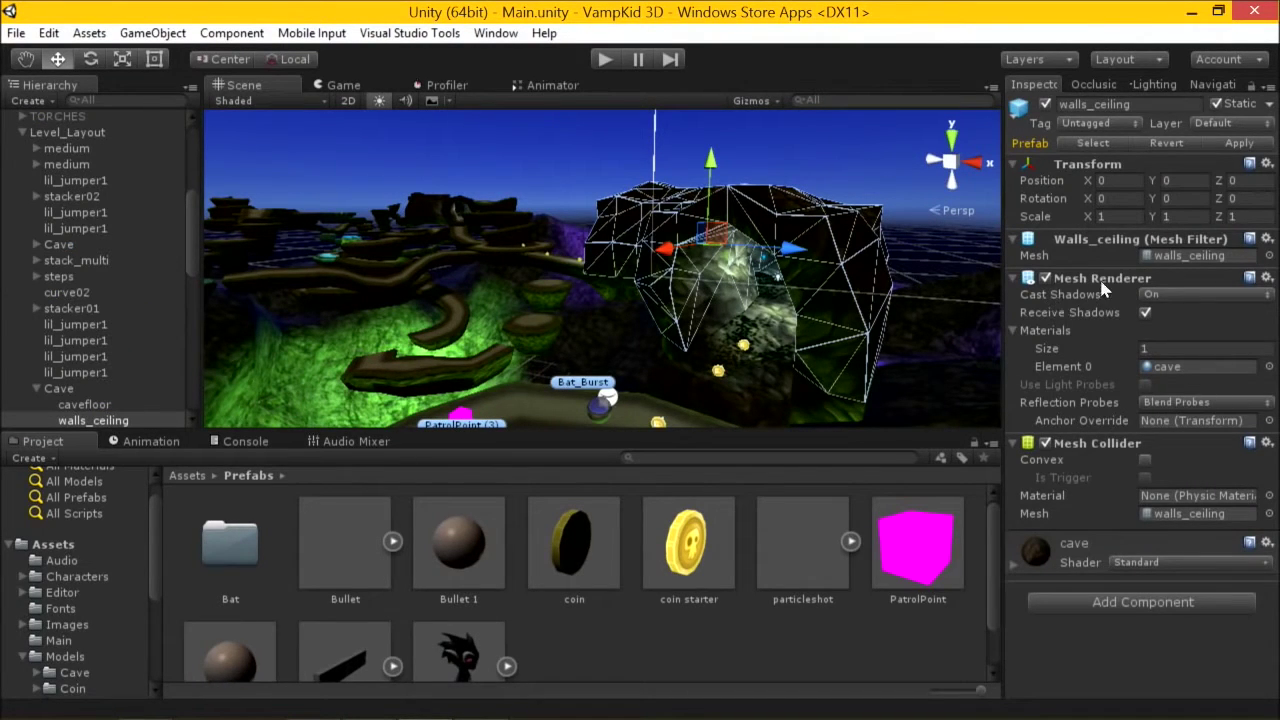
left_click(1172, 373)
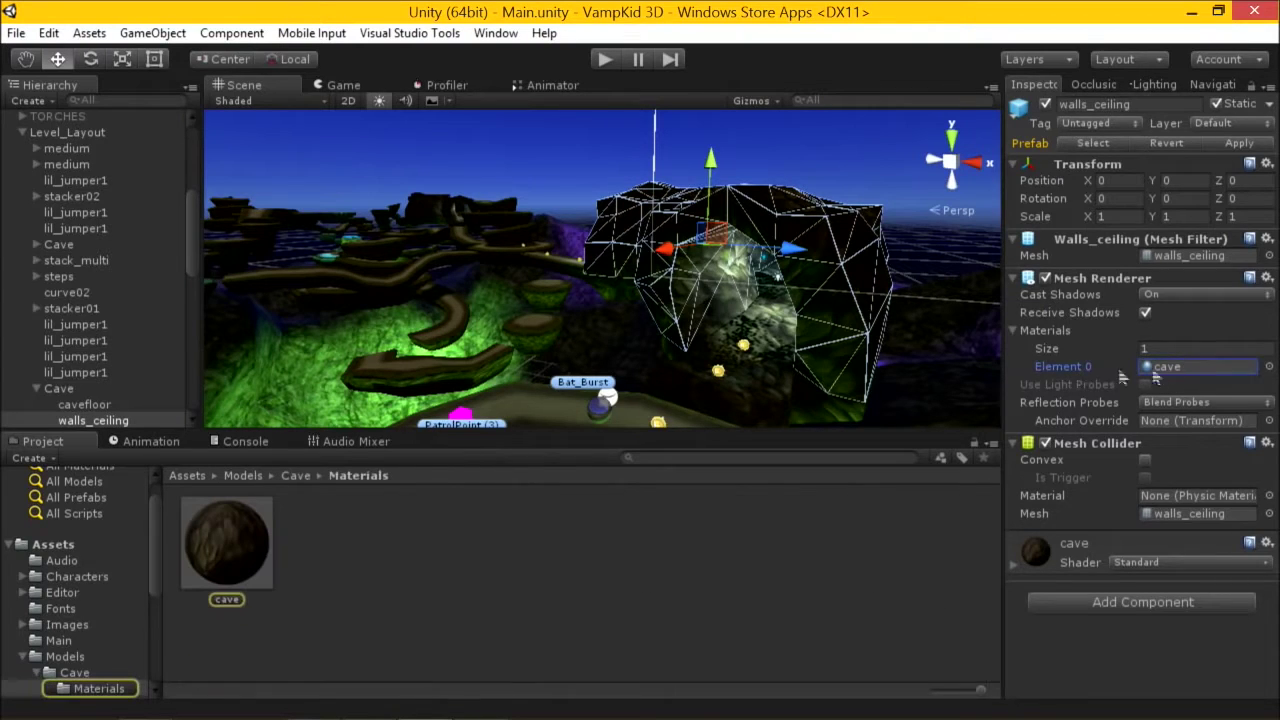
left_click(247, 545)
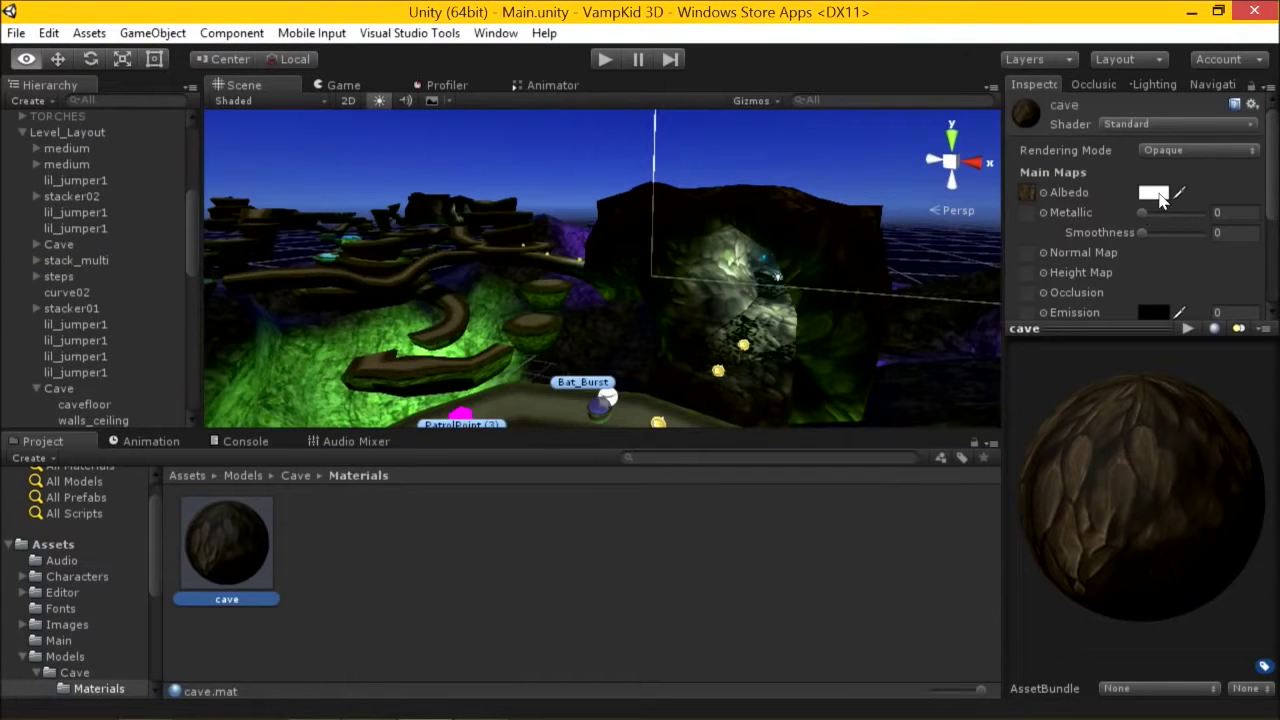
left_click(1158, 194)
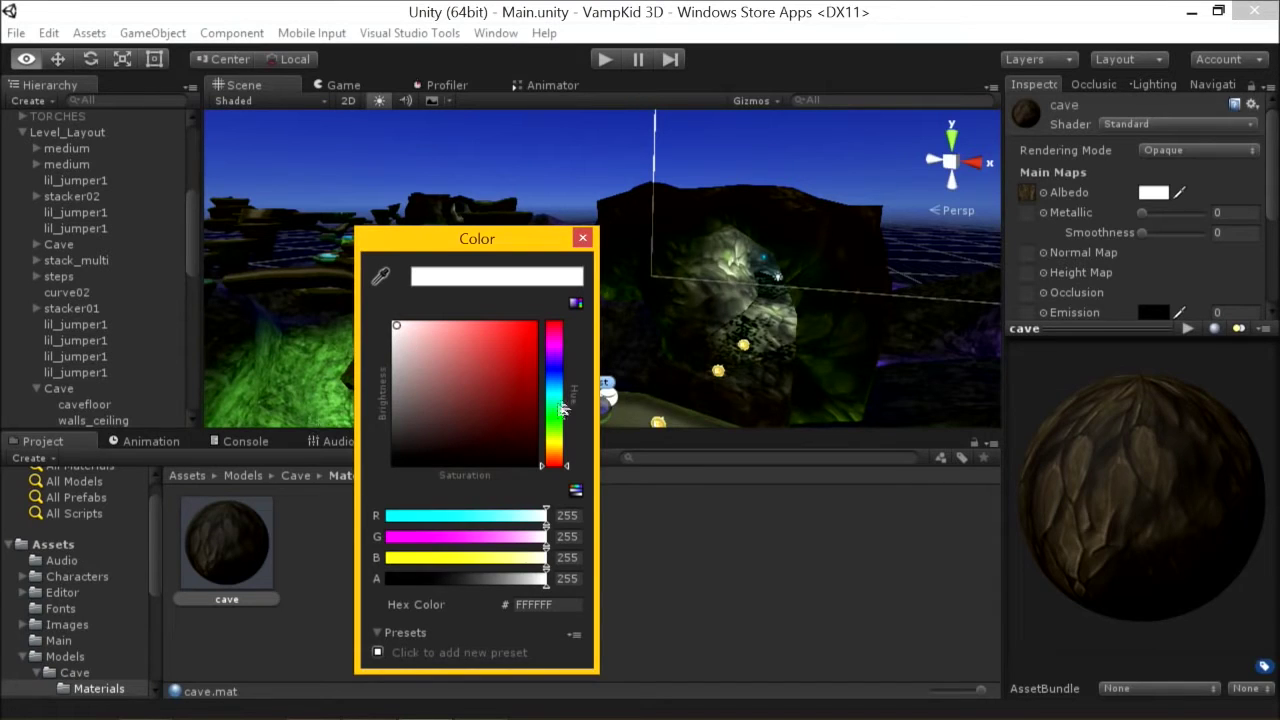
mouse_move(484, 380)
left_mouse_down()
mouse_move(522, 338)
mouse_move(483, 380)
mouse_move(500, 398)
mouse_move(414, 355)
mouse_move(410, 400)
mouse_move(372, 282)
mouse_move(355, 305)
mouse_move(352, 285)
left_mouse_up()
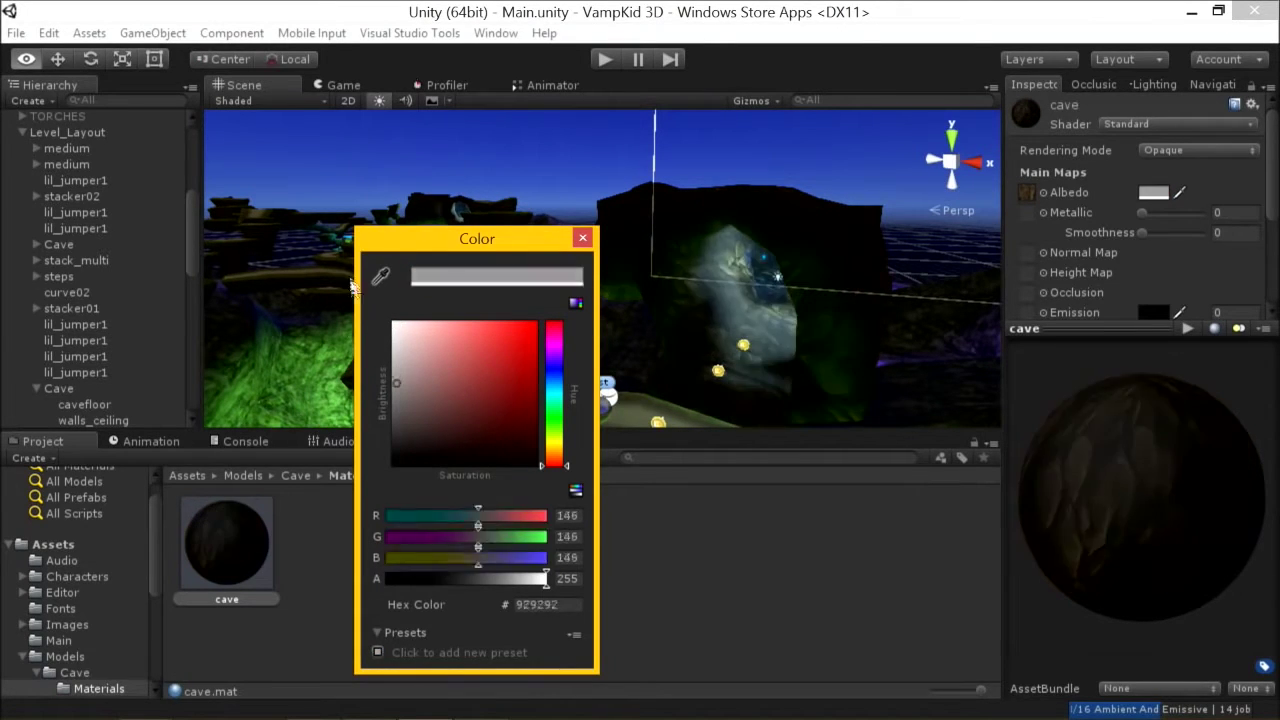
left_click(352, 285)
left_click(880, 275)
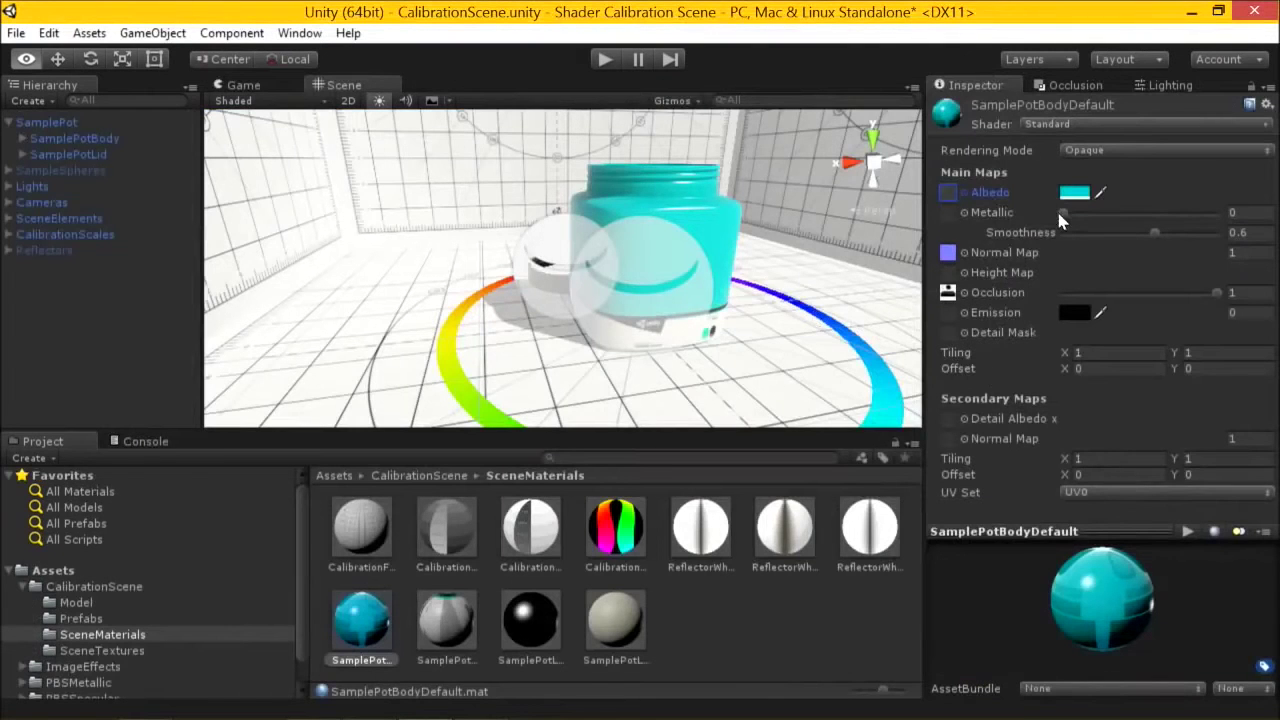
- Back in the calibration scene, raise SamplePotBodyDefault's Metallic value with its slider
left_click(1063, 214)
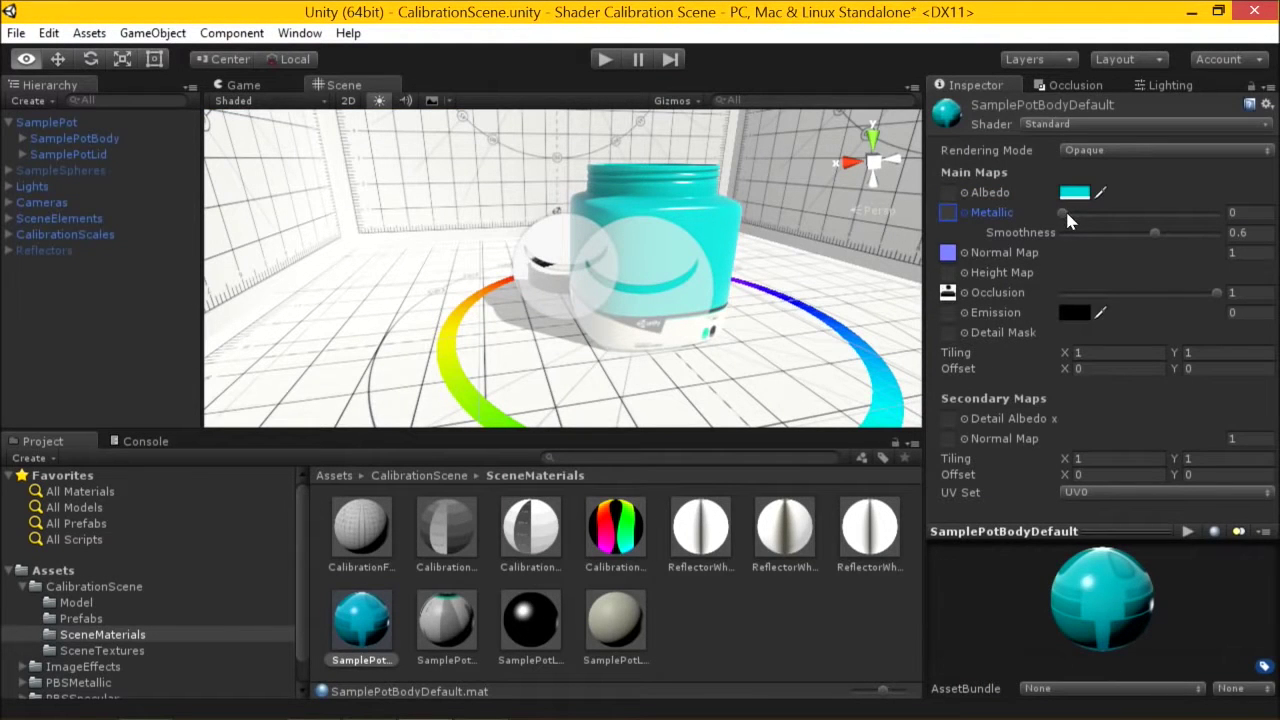
key("alt+Tab")
key("alt+Tab")
key("alt+Tab")
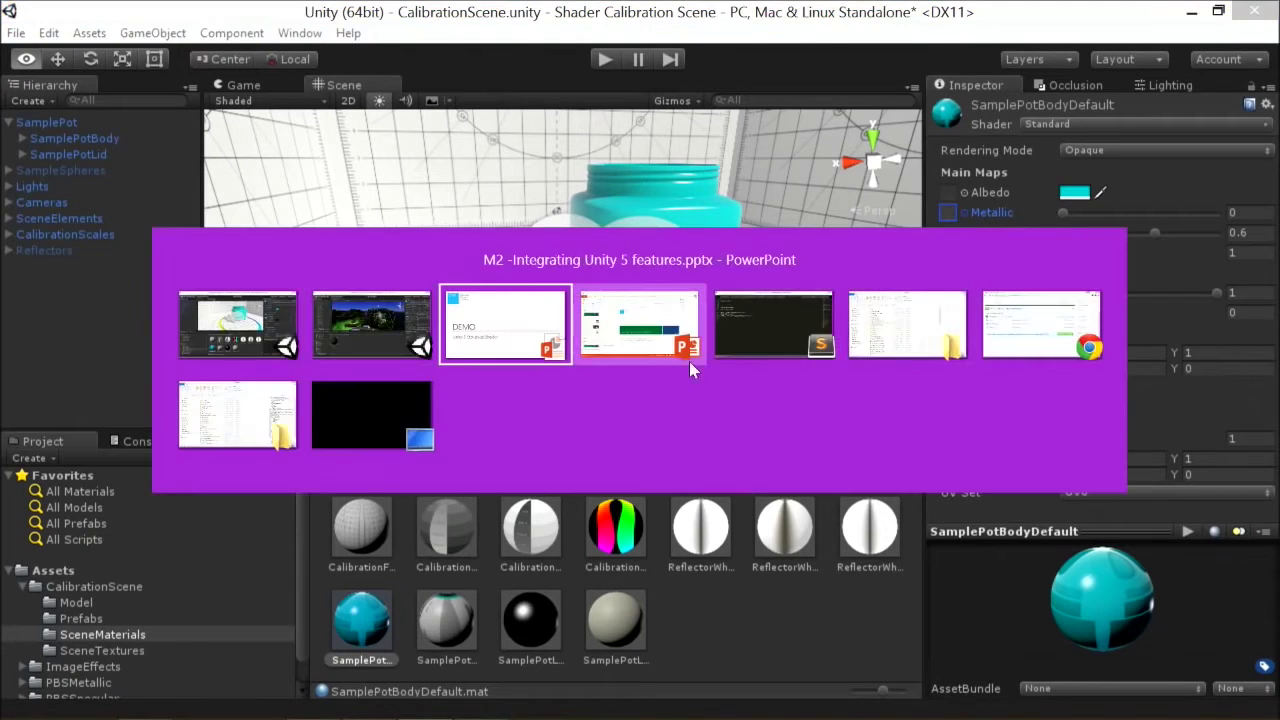
key("Right")
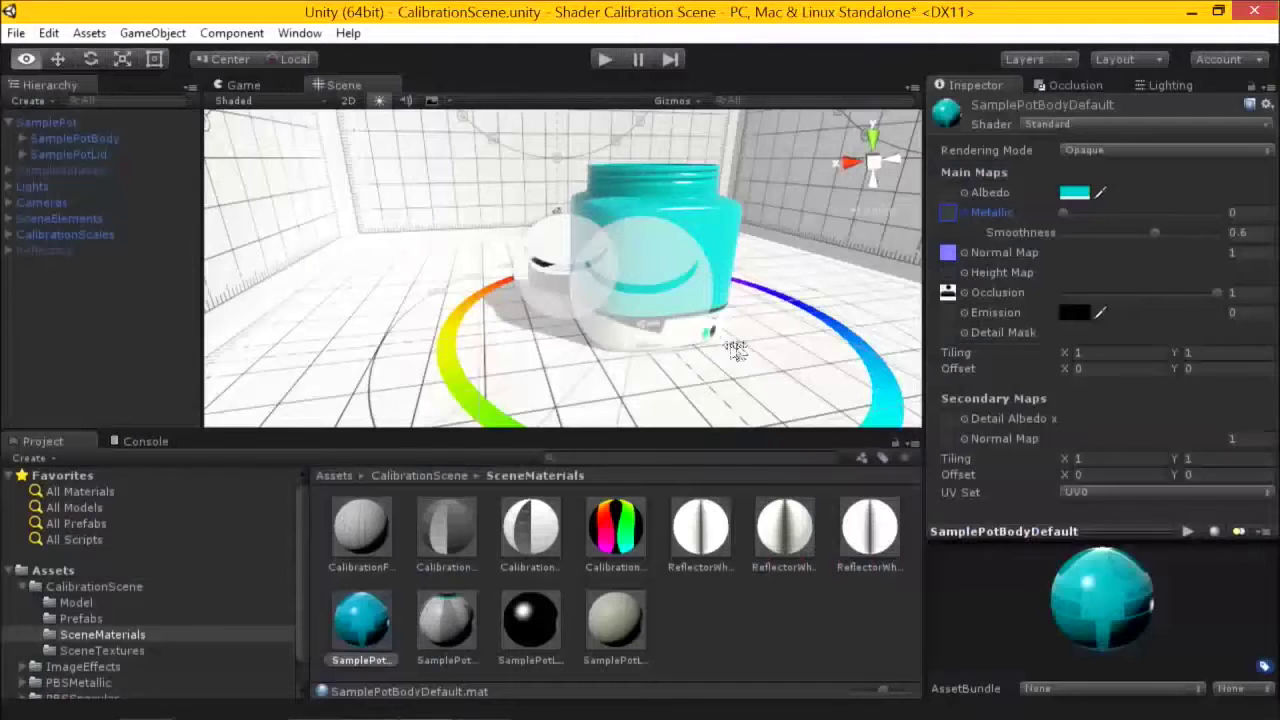
mouse_move(1063, 213)
left_mouse_down()
mouse_move(1163, 212)
mouse_move(1143, 214)
mouse_move(1202, 250)
mouse_move(1262, 240)
mouse_move(1160, 260)
mouse_move(1070, 214)
left_mouse_up()
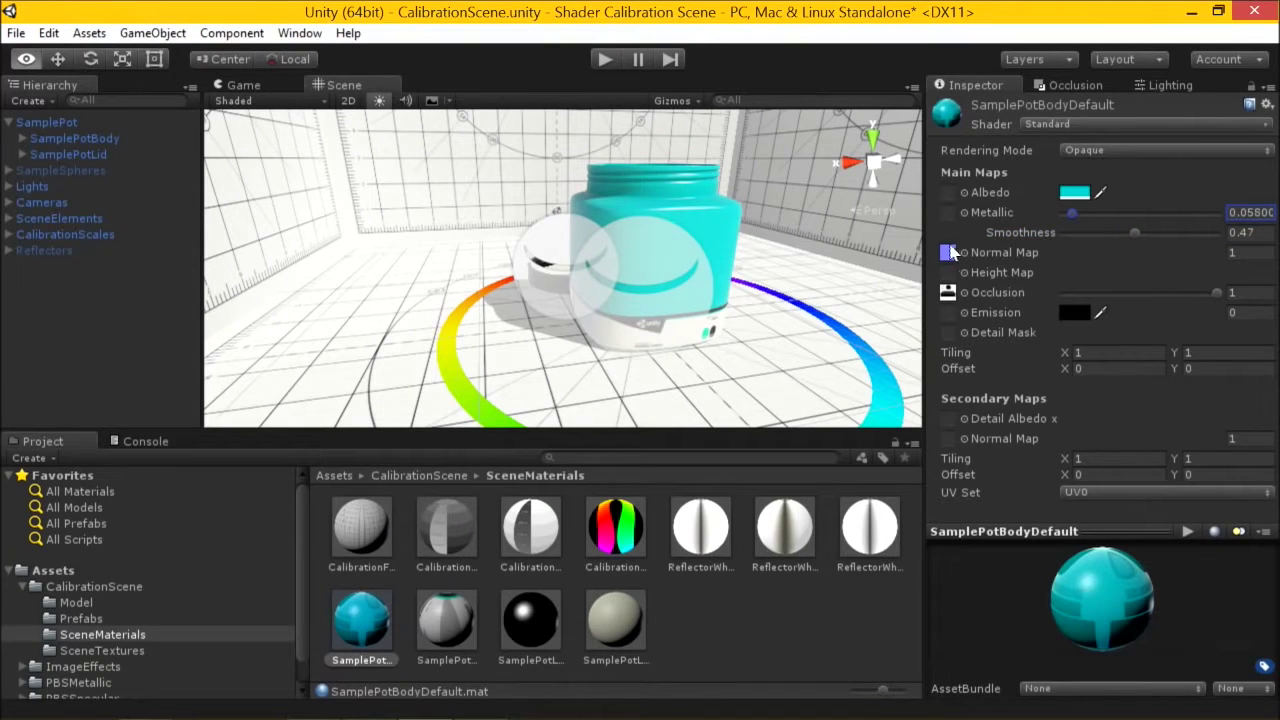
- Preview the SamplePotNormals normal map, then raise the pot material's Metallic to about 0.58
left_click(947, 253)
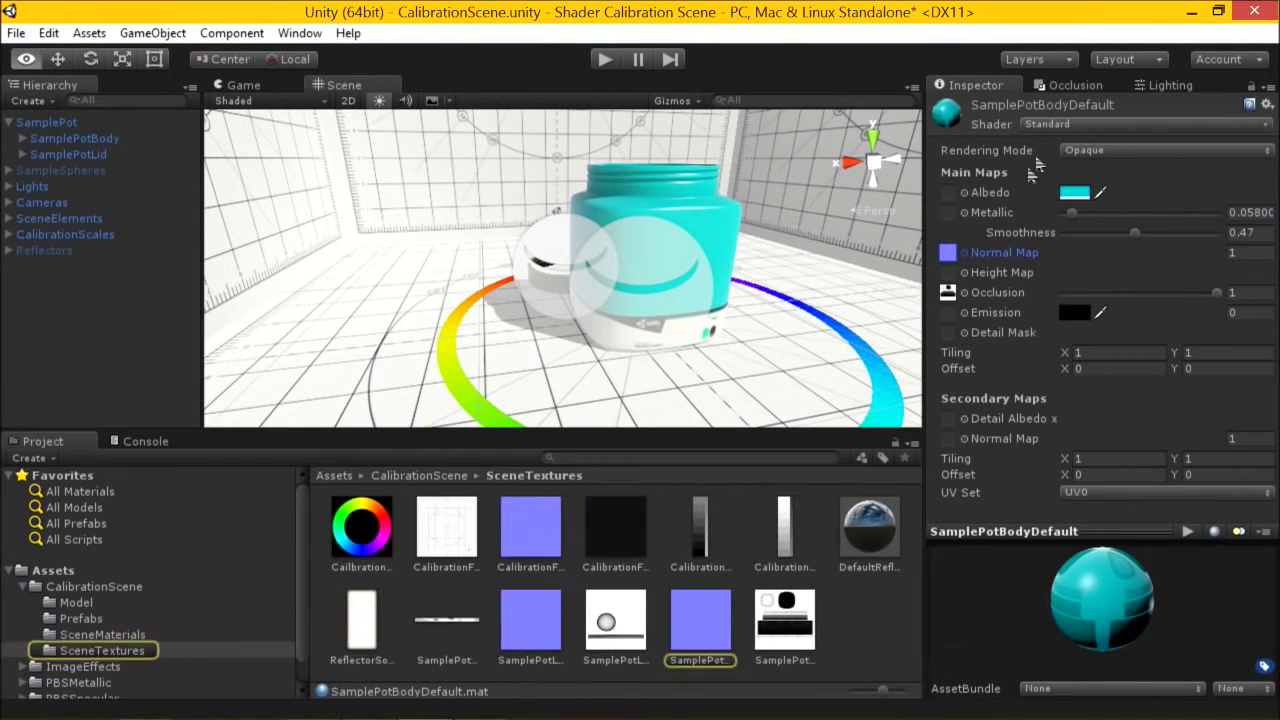
left_click(947, 253, "ctrl")
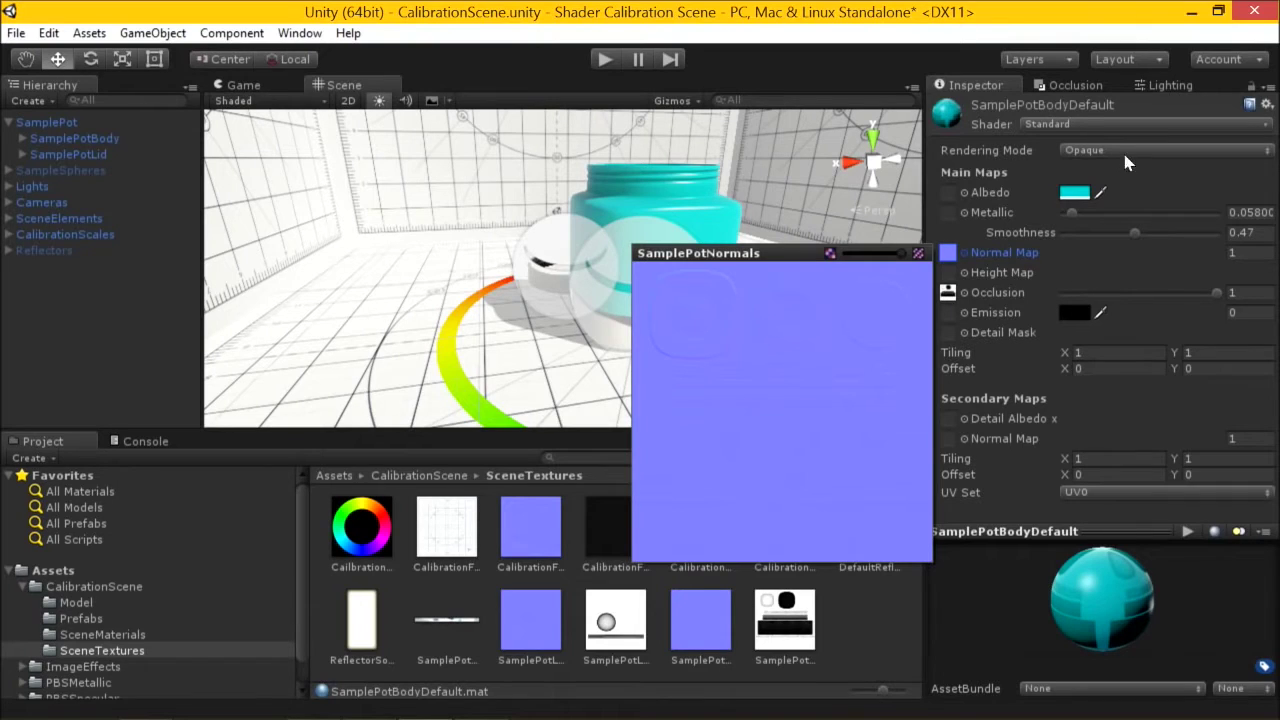
left_click(1045, 95)
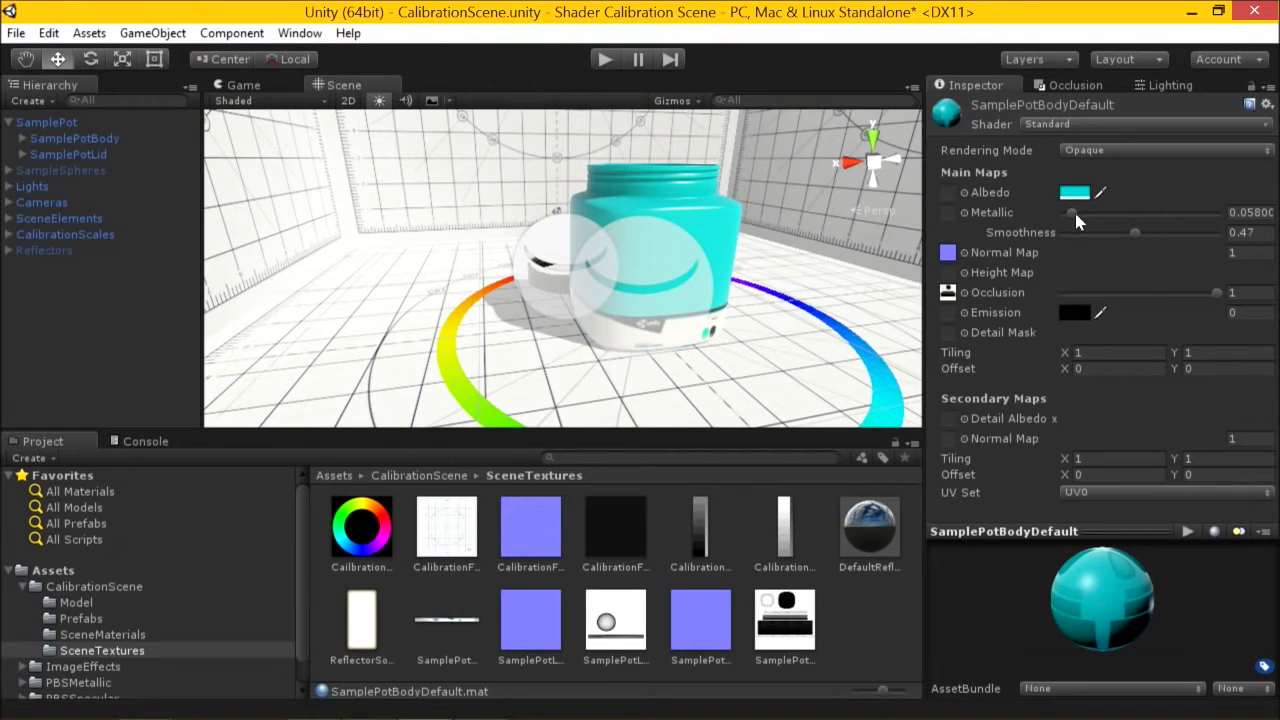
left_click_drag(1073, 212, 1131, 233)
- Trial Metallic 0.6 on the VampKid cave material, undo it to 0, and return to the calibration scene
key("alt+Tab")
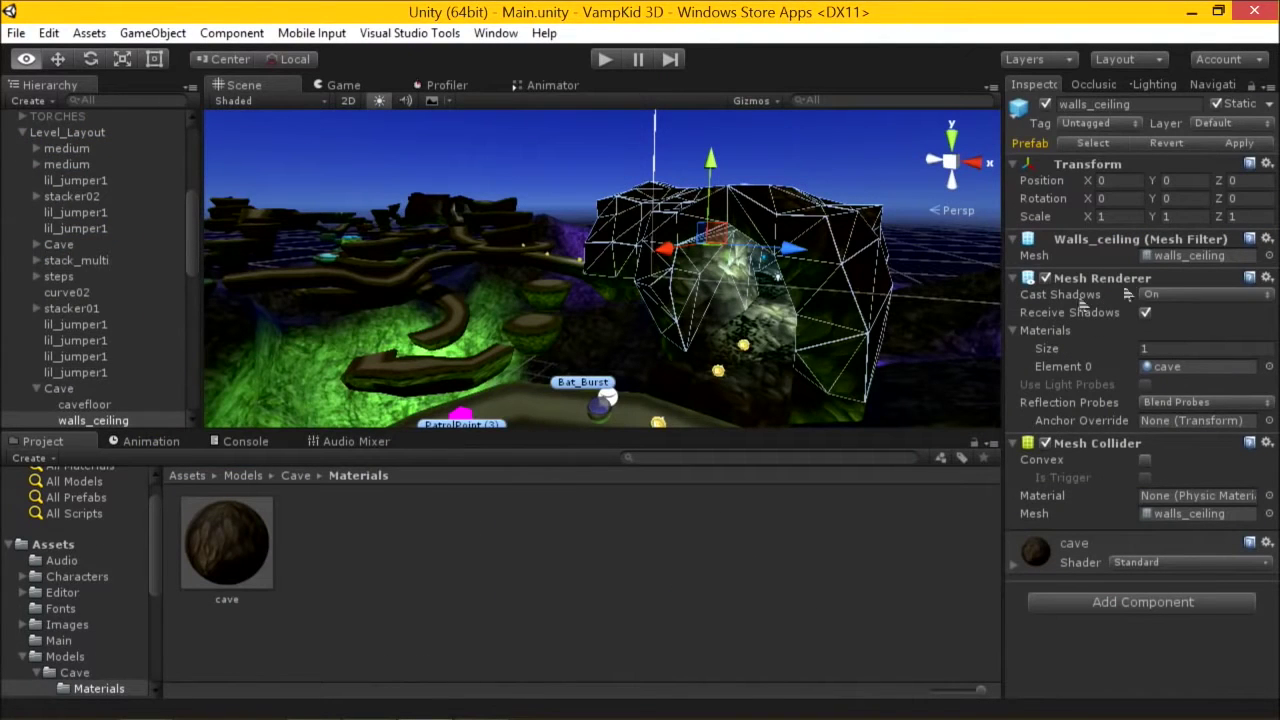
left_click(252, 522)
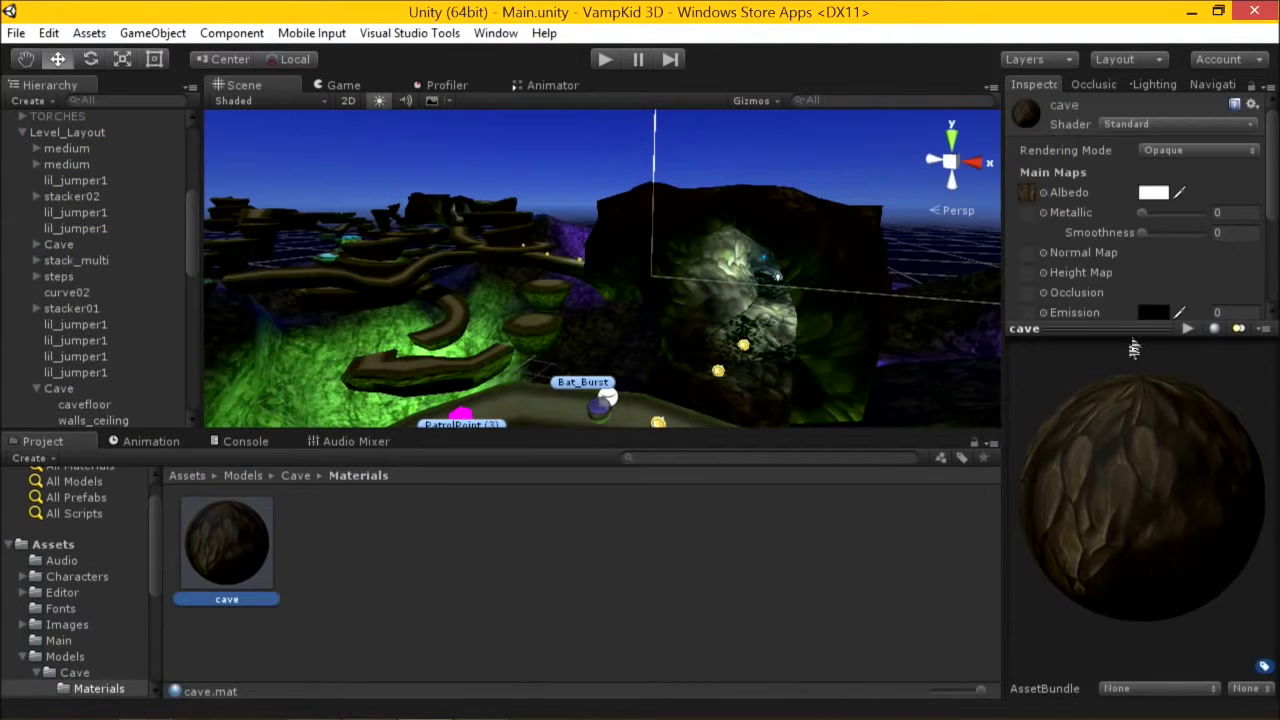
left_click_drag(1117, 332, 1117, 503)
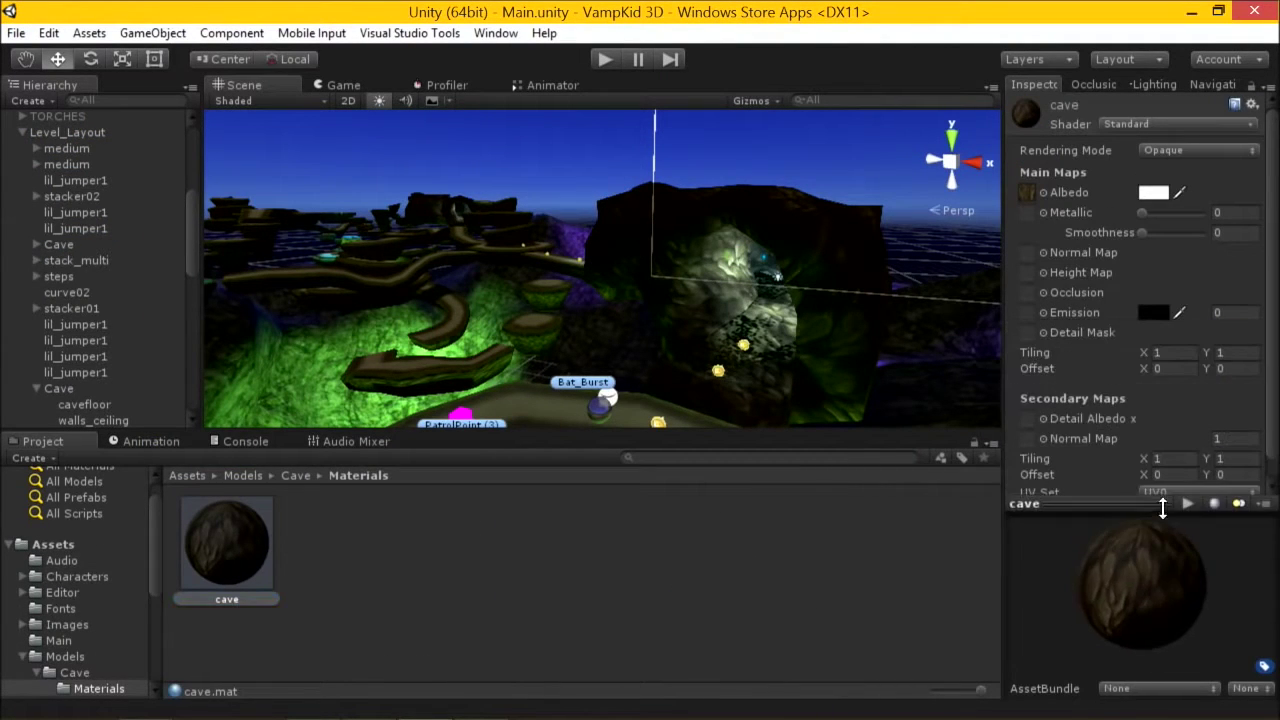
left_click(1140, 212)
mouse_move(1147, 214)
left_mouse_down()
mouse_move(1184, 211)
mouse_move(1154, 231)
mouse_move(1184, 232)
mouse_move(1156, 227)
mouse_move(1169, 233)
left_mouse_up()
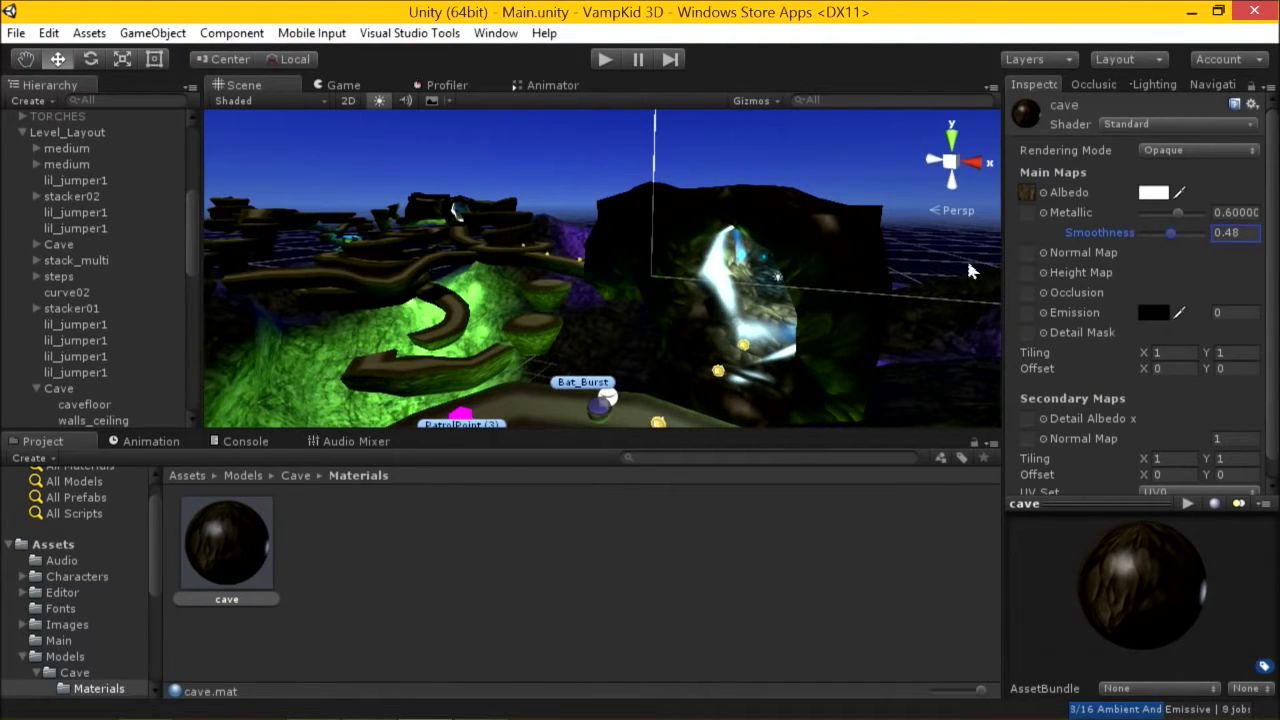
key("ctrl+z")
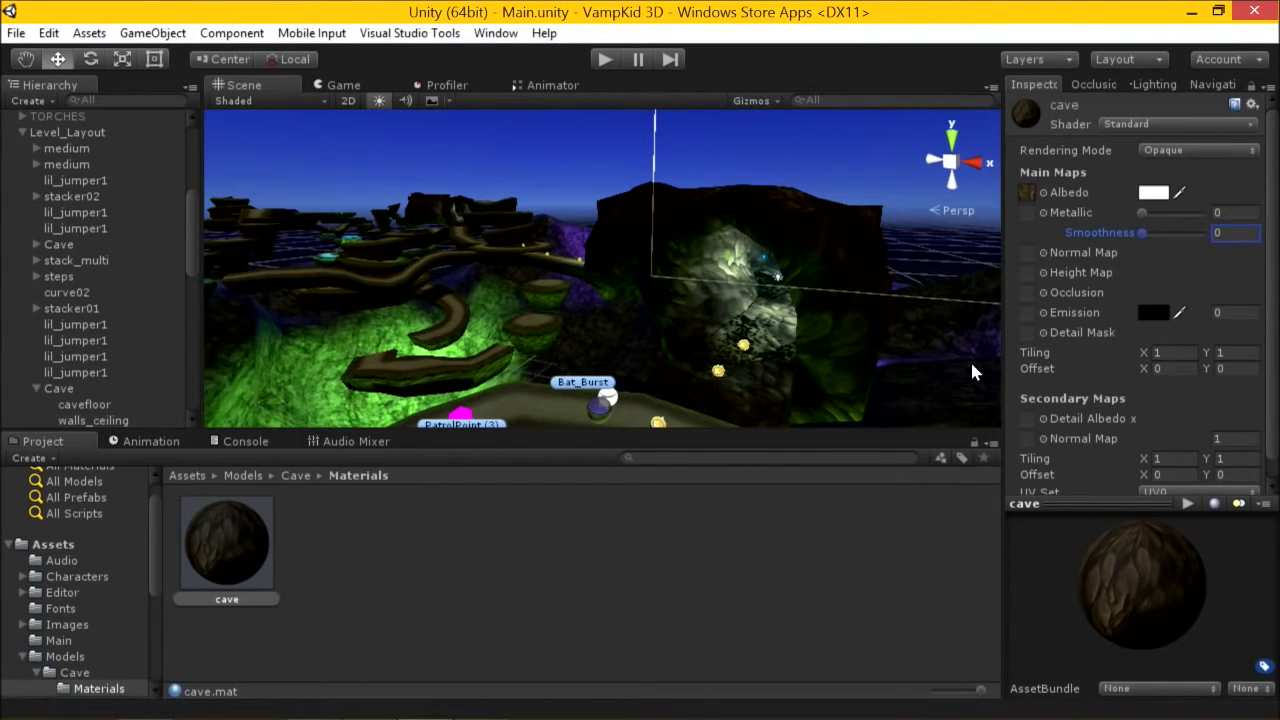
key("alt+Tab")
key("alt+Tab")
key("alt+shift+Tab")
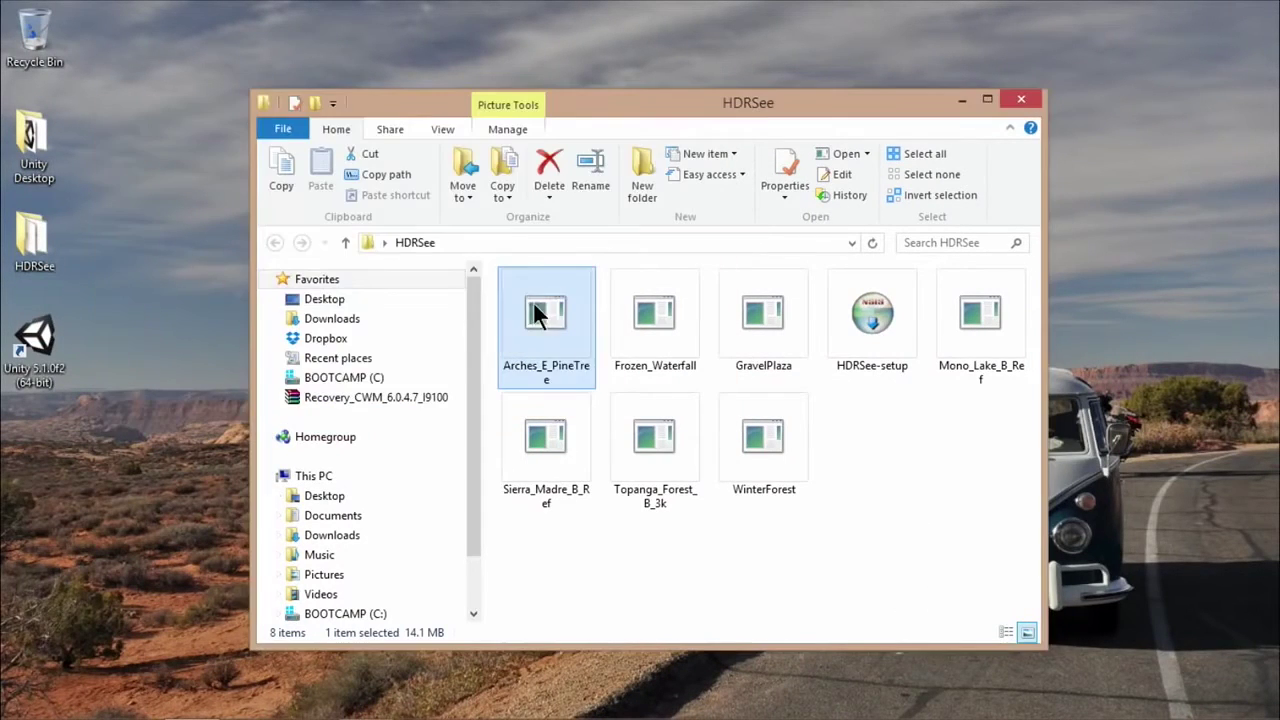
- Resize the HDRSee window, move it lower on the desktop, and select Frozen_Waterfall
left_click_drag(594, 100, 835, 155)
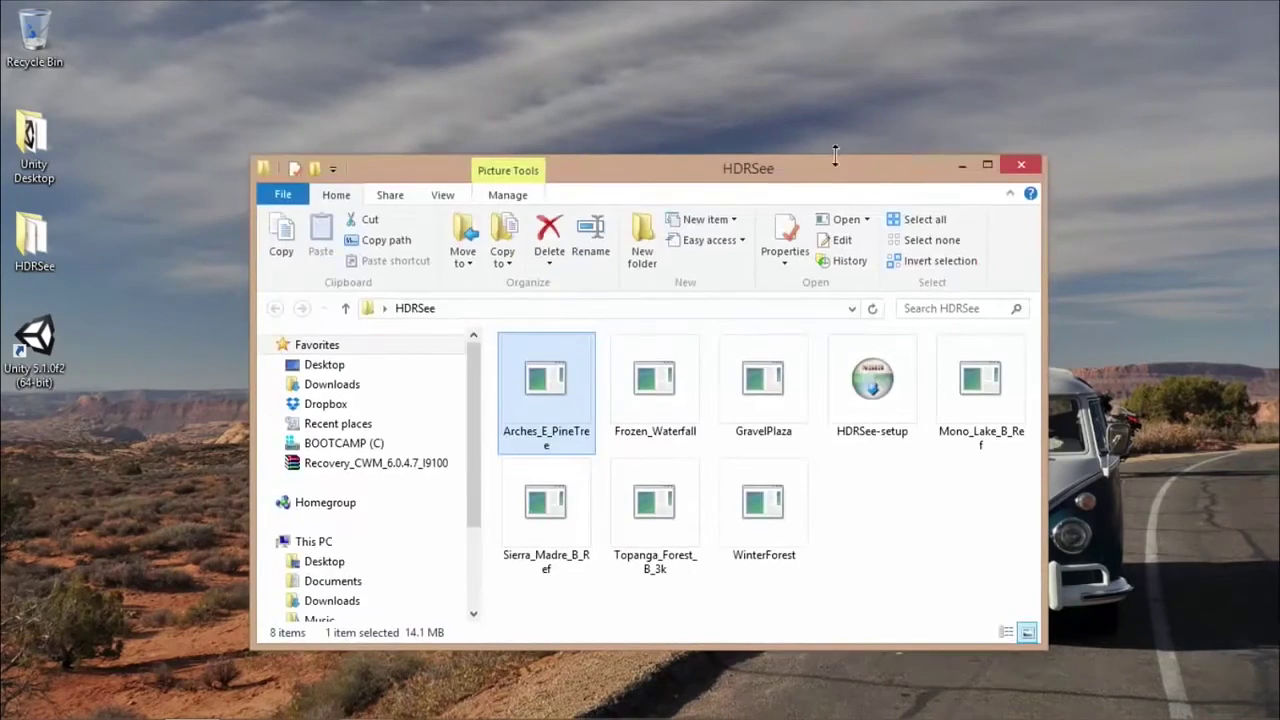
left_click_drag(713, 167, 747, 95)
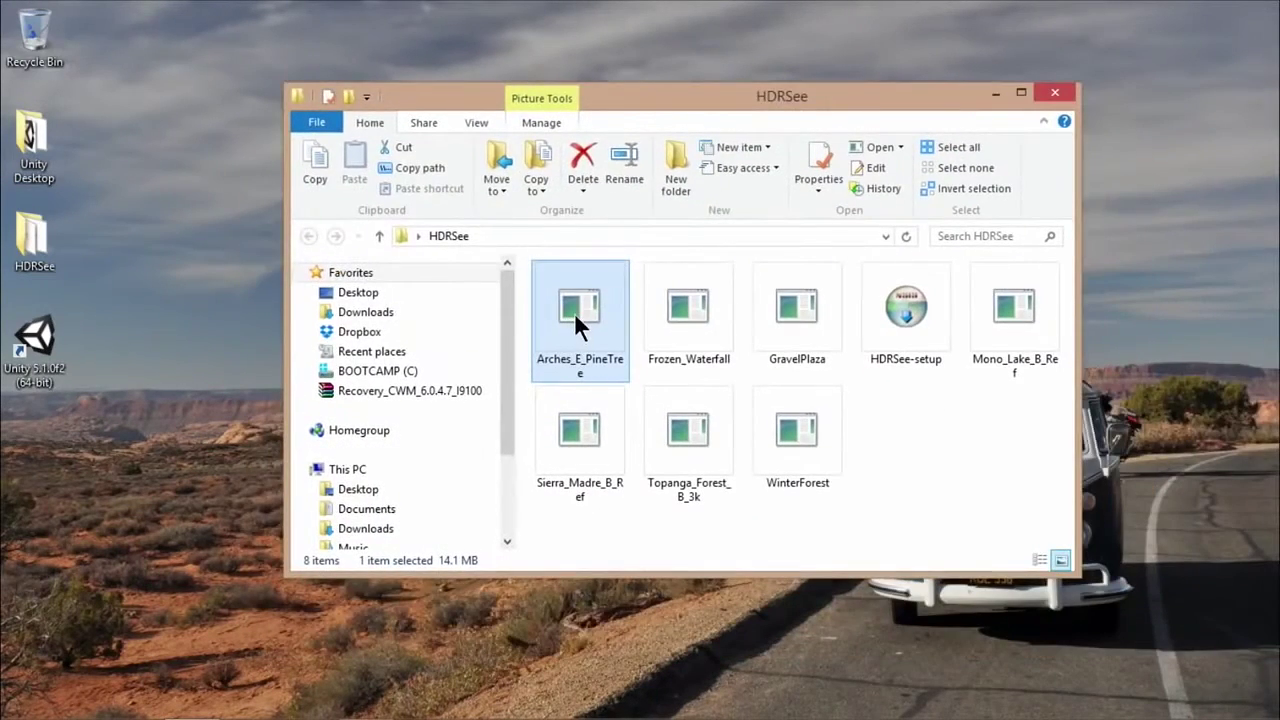
left_click(671, 314)
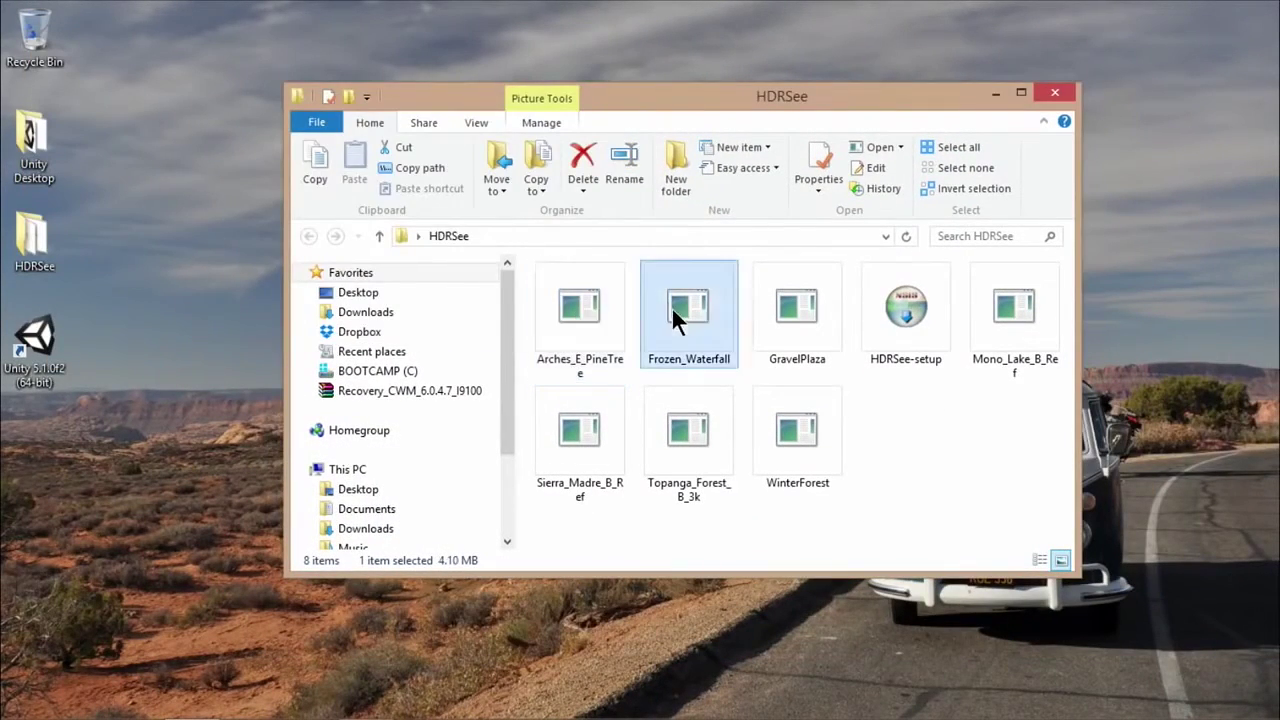
left_click_drag(624, 102, 862, 315)
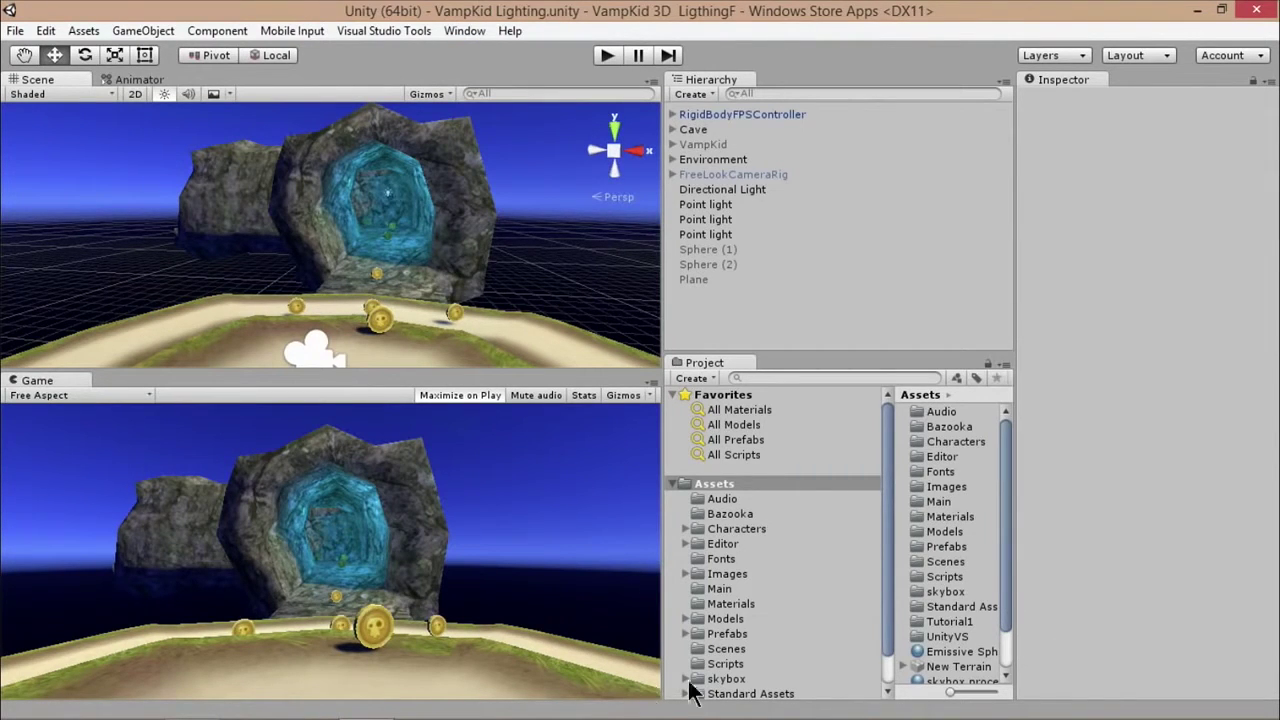
- Apply Skybox_sunset from the skybox folder as the Lighting scene's sky
left_click(726, 678)
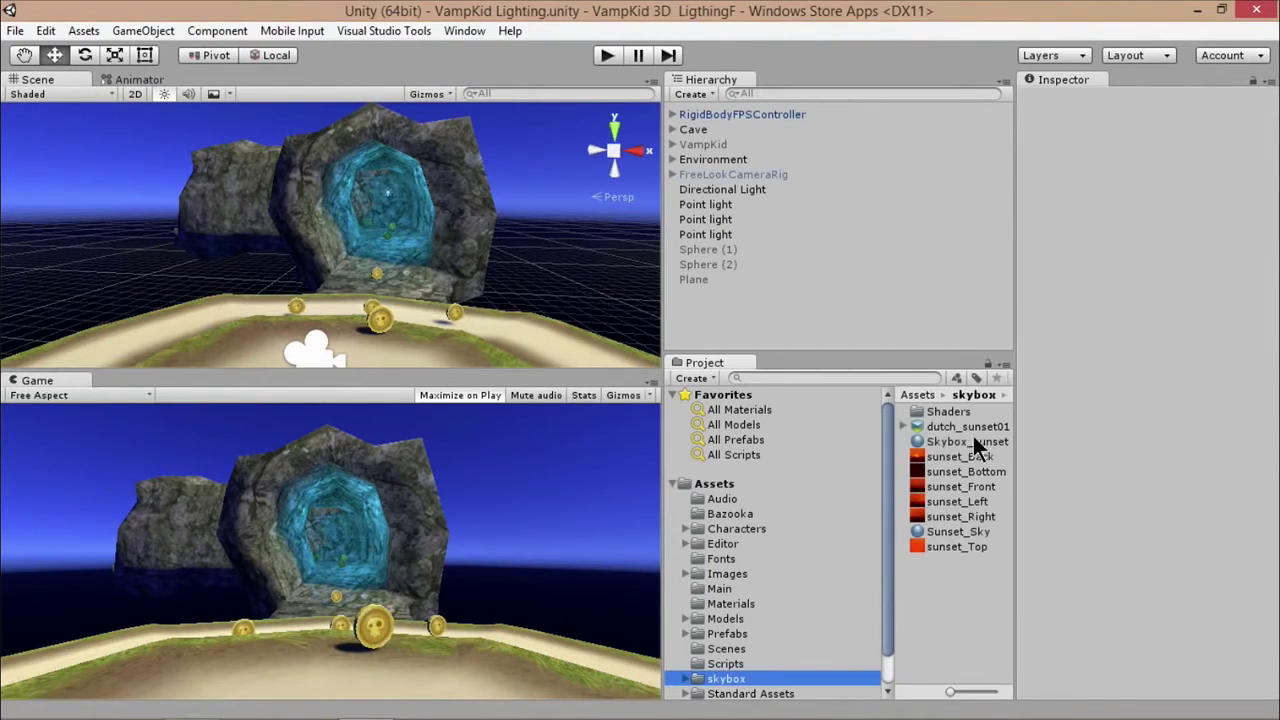
left_click_drag(956, 442, 573, 241)
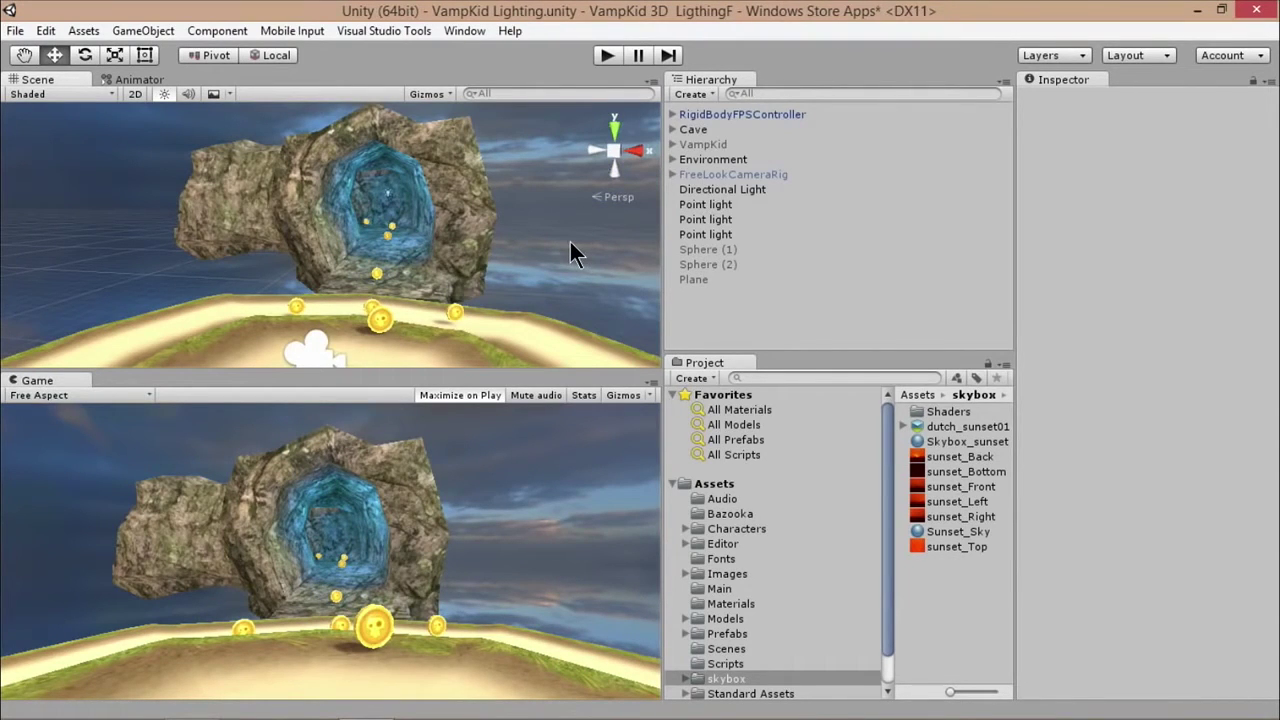
left_click(740, 189)
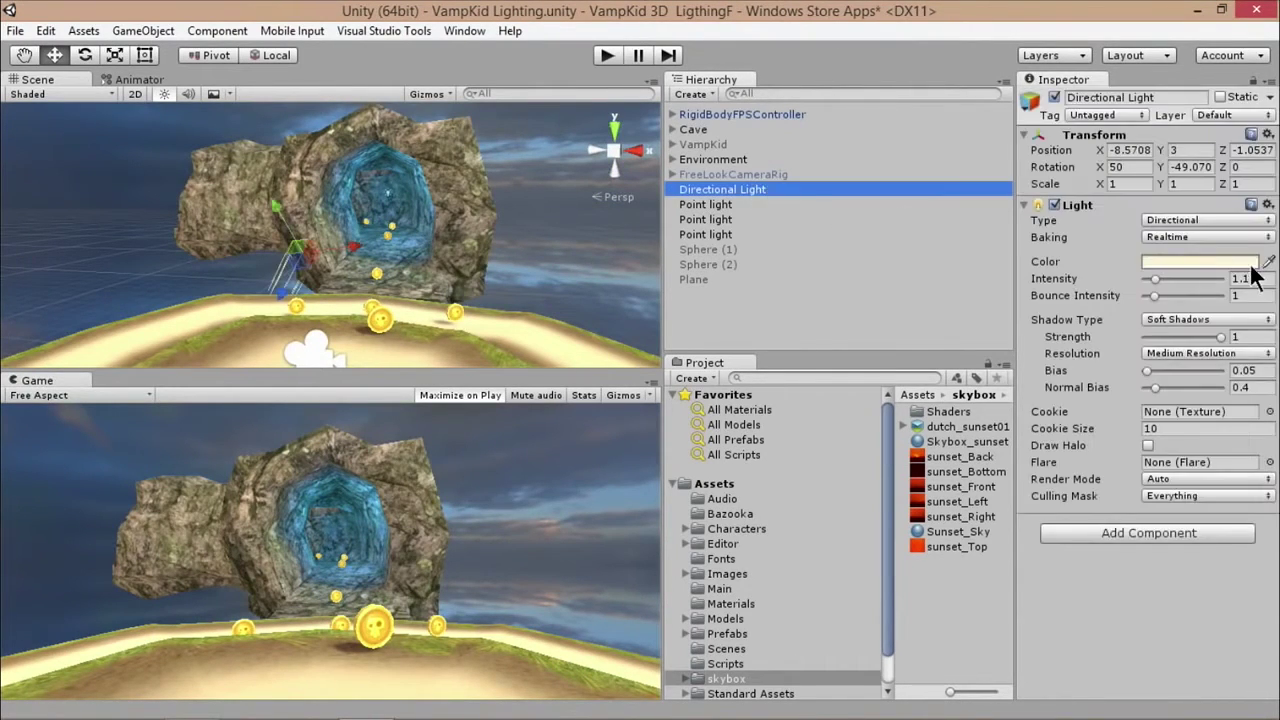
- Set the Directional Light intensity to 0 and lower the Sunset_Sky skybox rotation to 4.5
left_click_drag(1157, 279, 1140, 284)
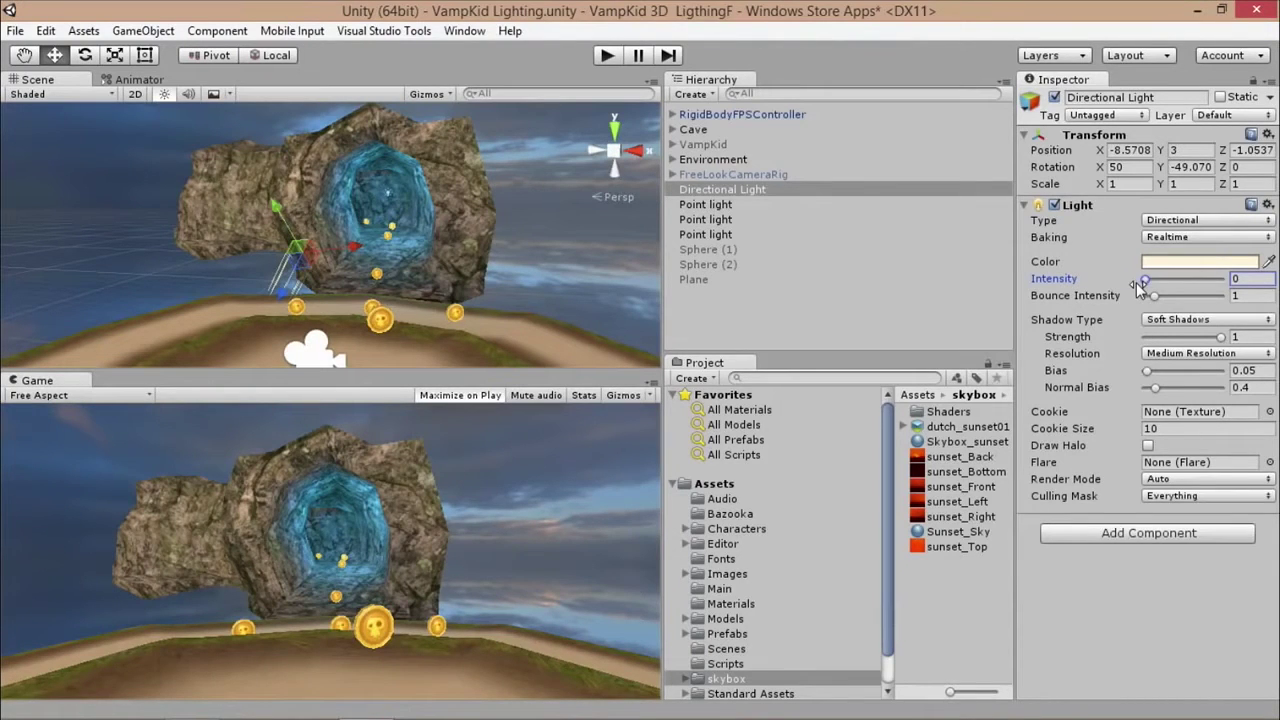
left_click(963, 532)
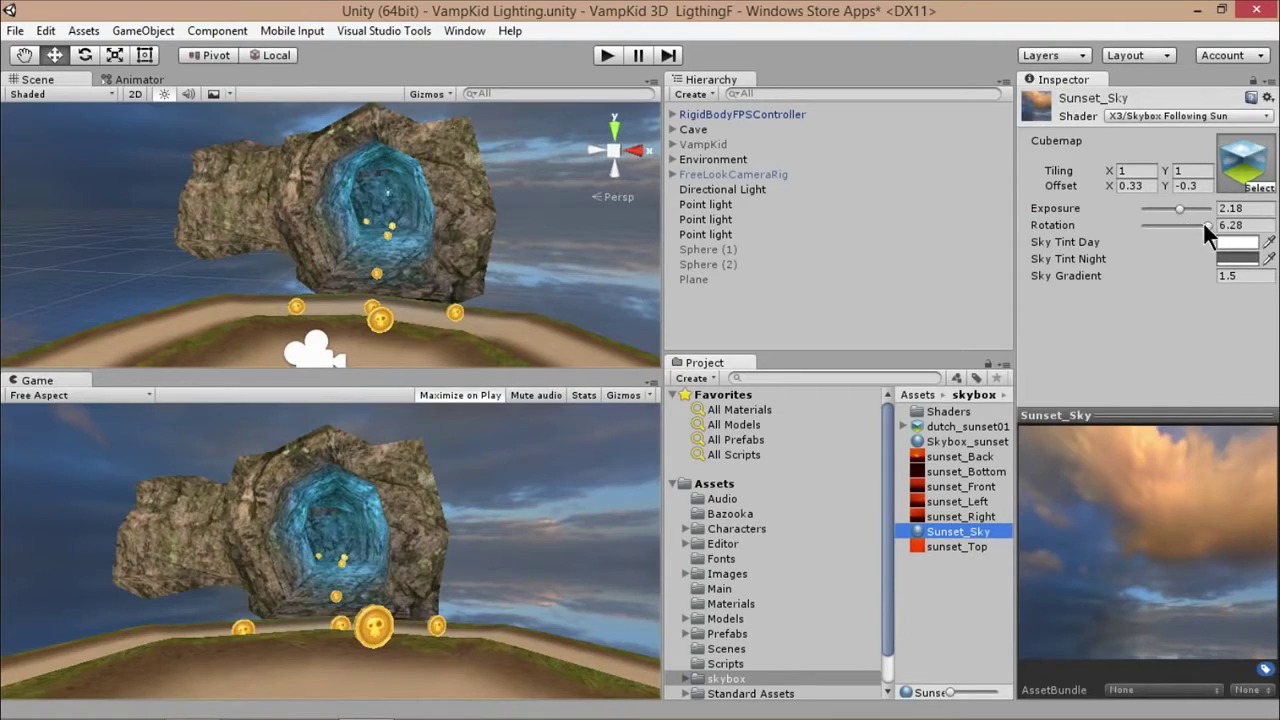
left_click_drag(1205, 225, 1151, 241)
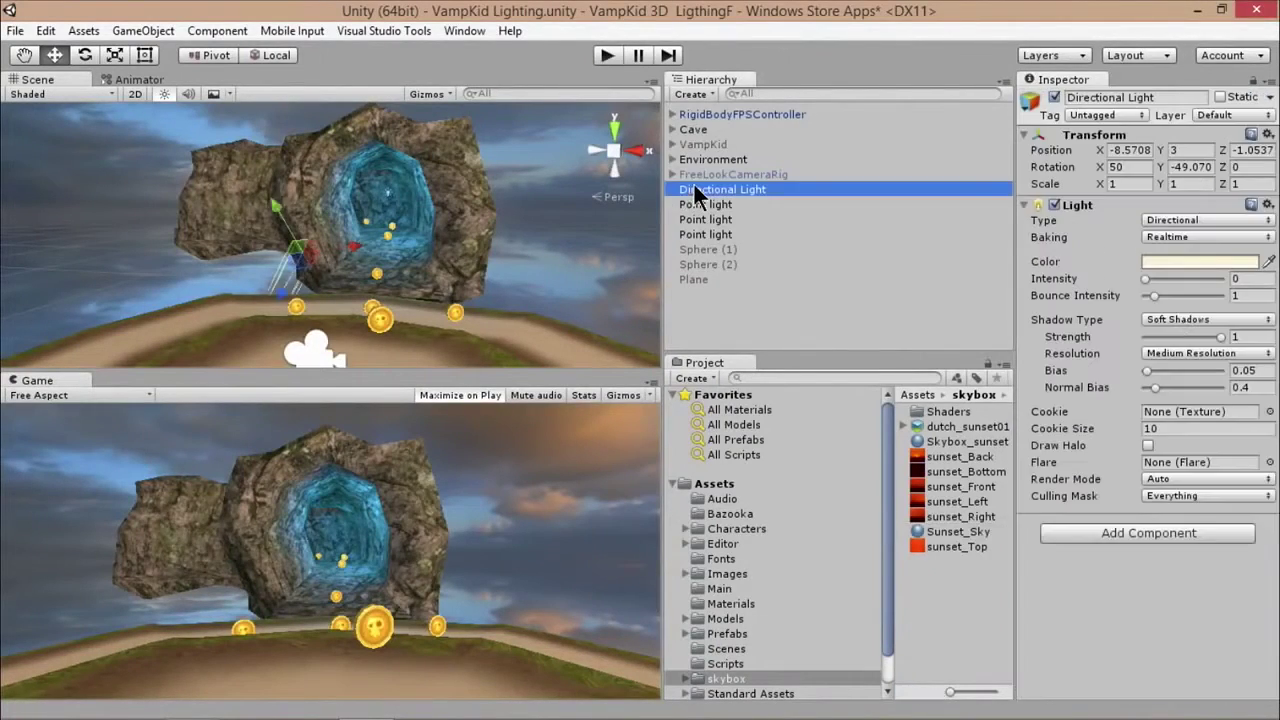
- Set the Directional Light's Y rotation to -49, restore intensity to about 1, then spin it on Y
left_click(1188, 167)
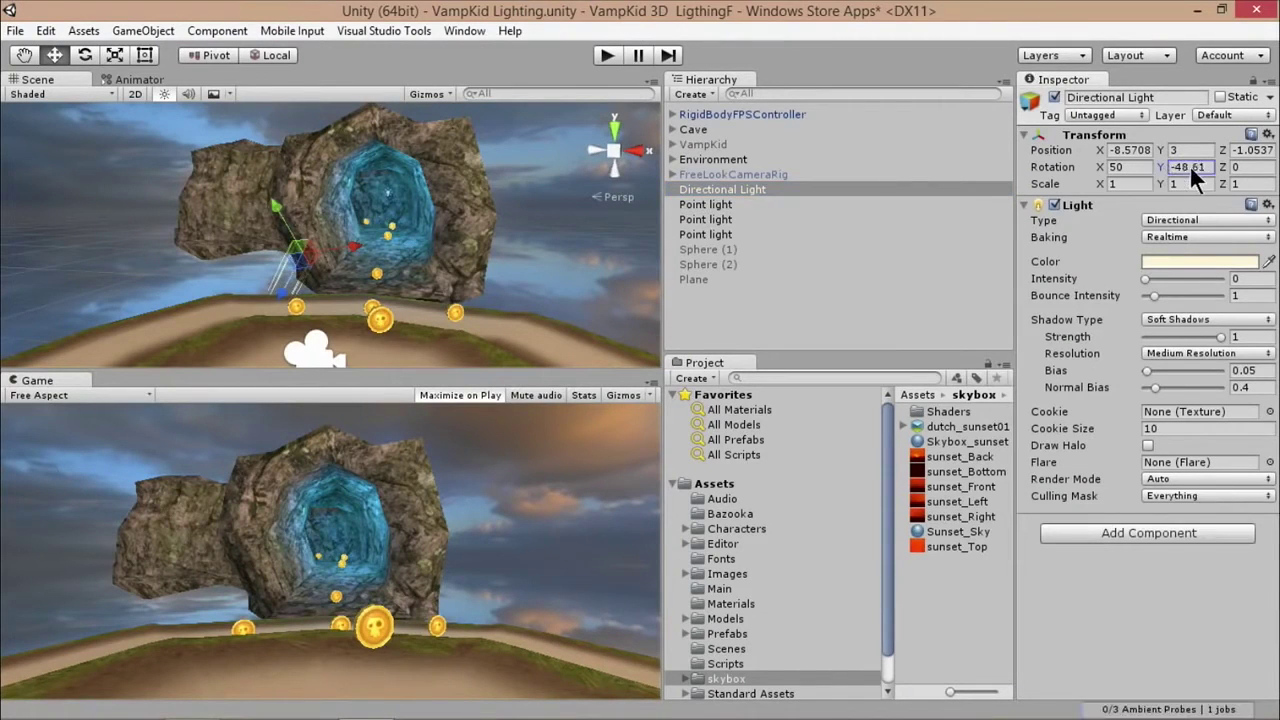
type("-49")
mouse_move(1150, 278)
left_mouse_down()
mouse_move(1166, 274)
mouse_move(1155, 276)
left_mouse_up()
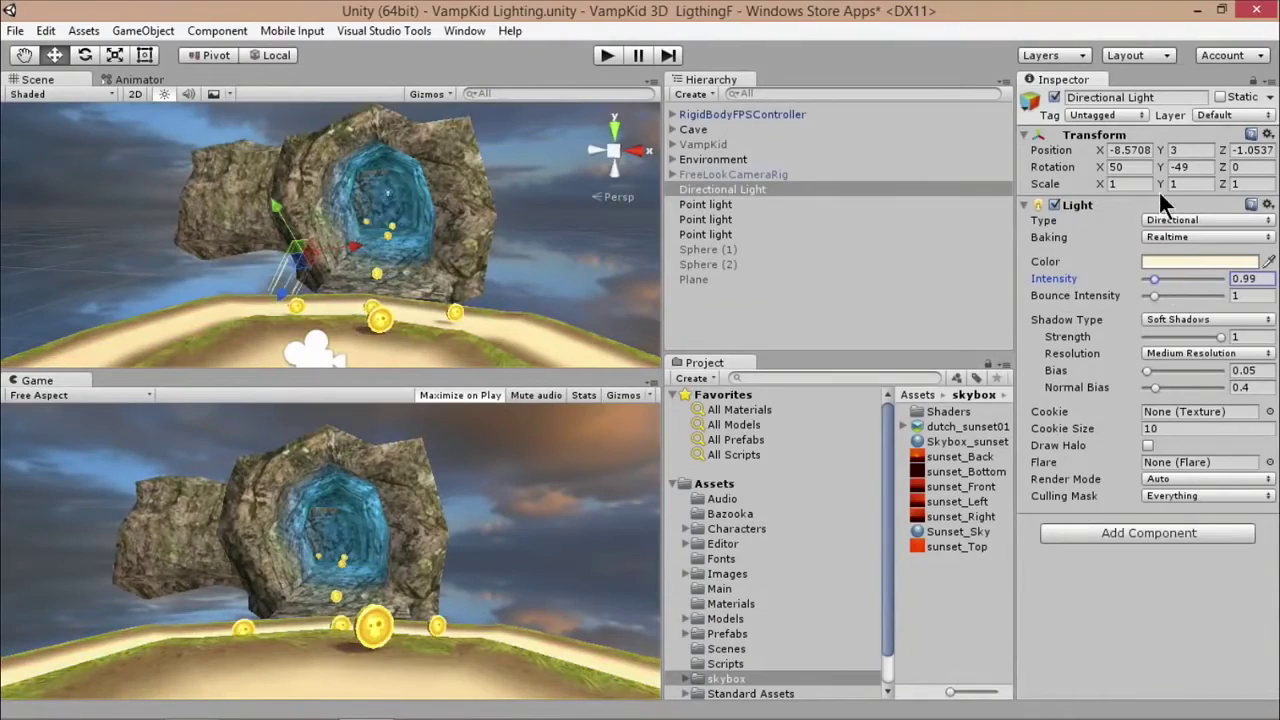
left_click_drag(1160, 167, 1063, 254)
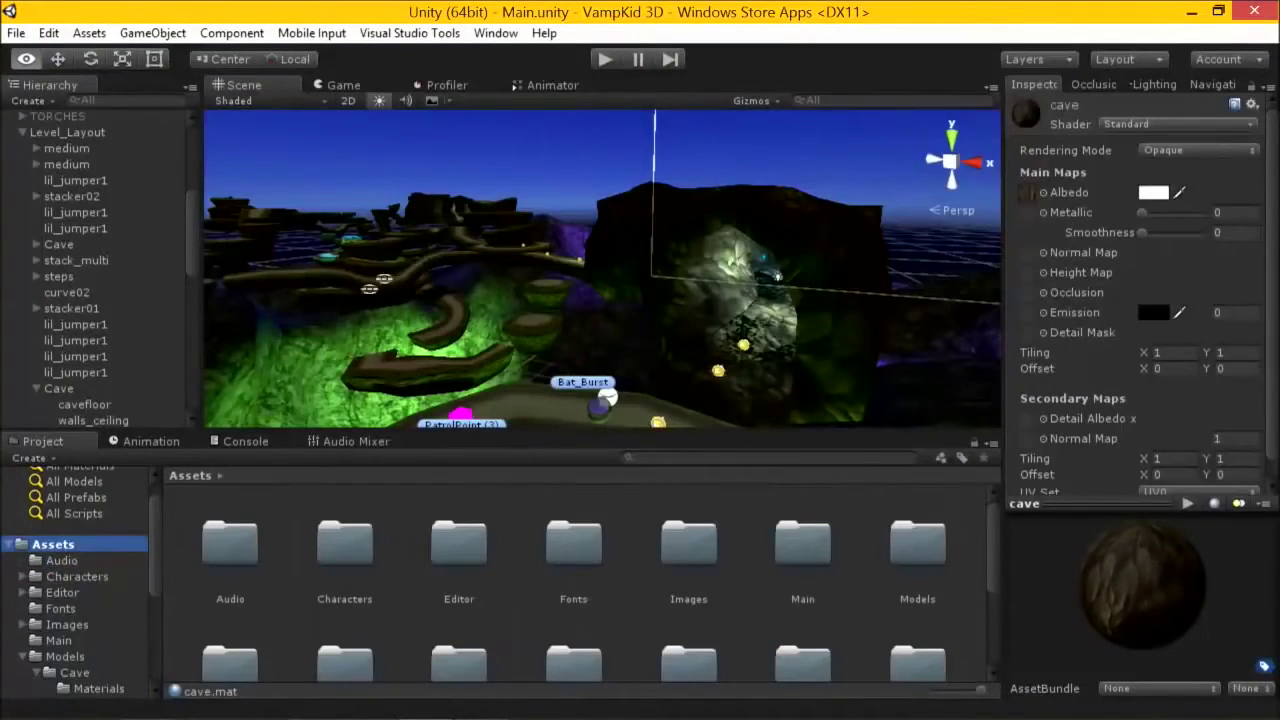
- Open the Lighting settings and select the scene's skybox procedural material for editing
left_click(495, 33)
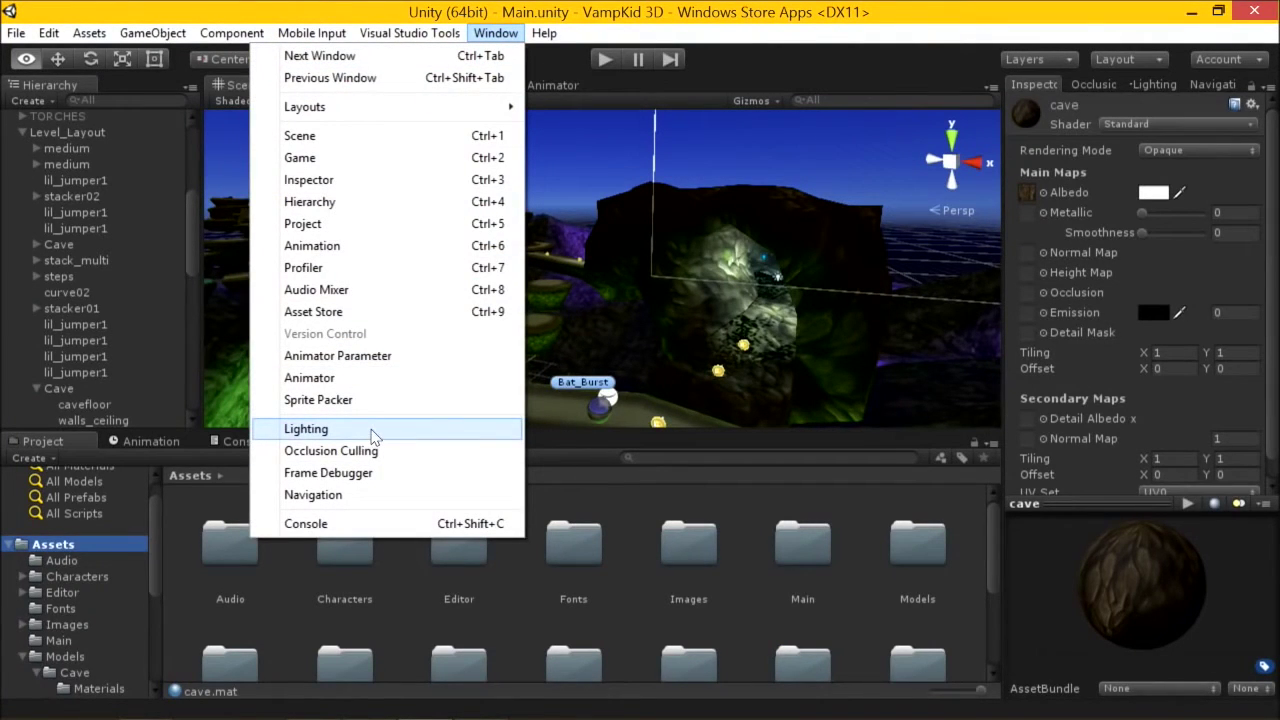
left_click(372, 432)
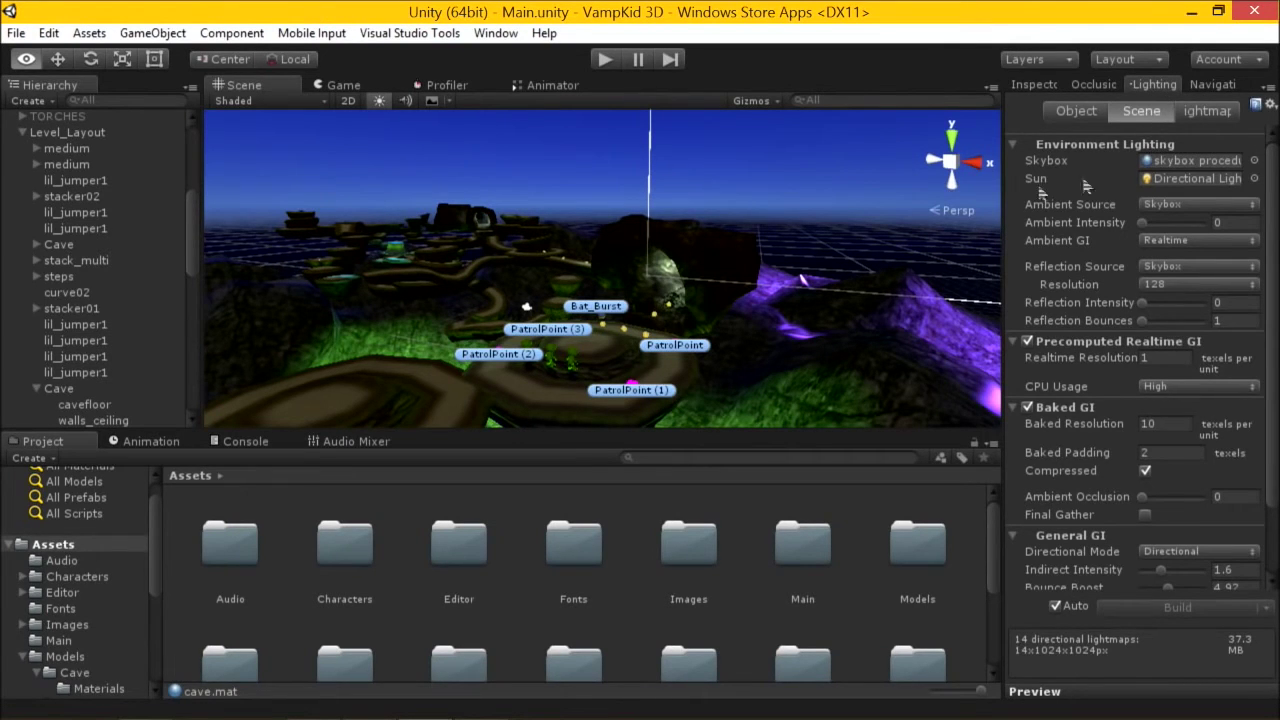
left_click_drag(999, 188, 940, 186)
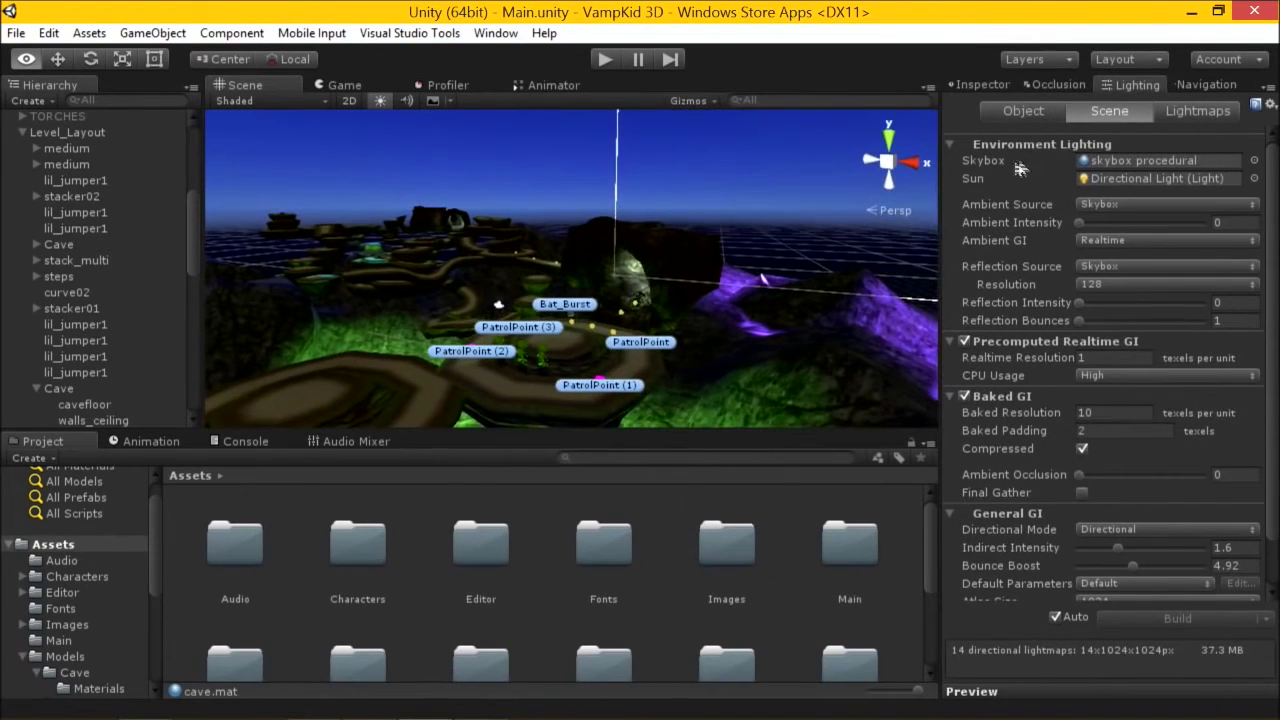
left_click(1118, 162)
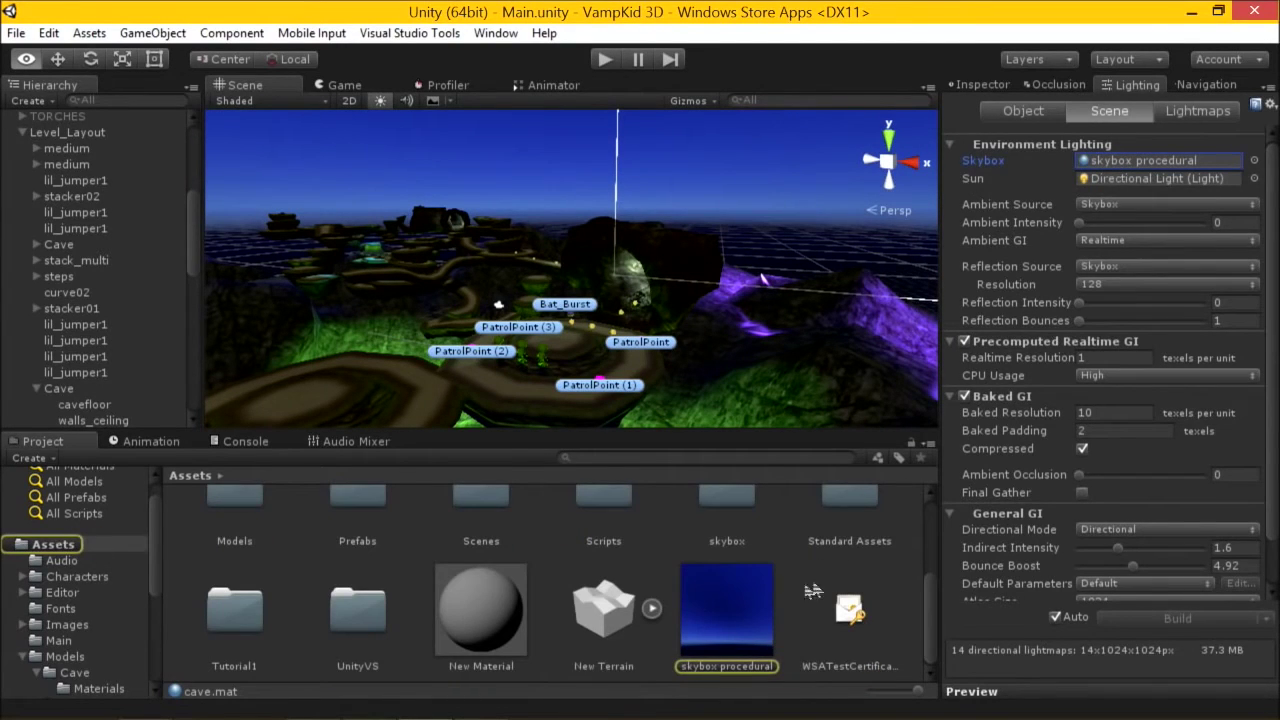
left_click(730, 613)
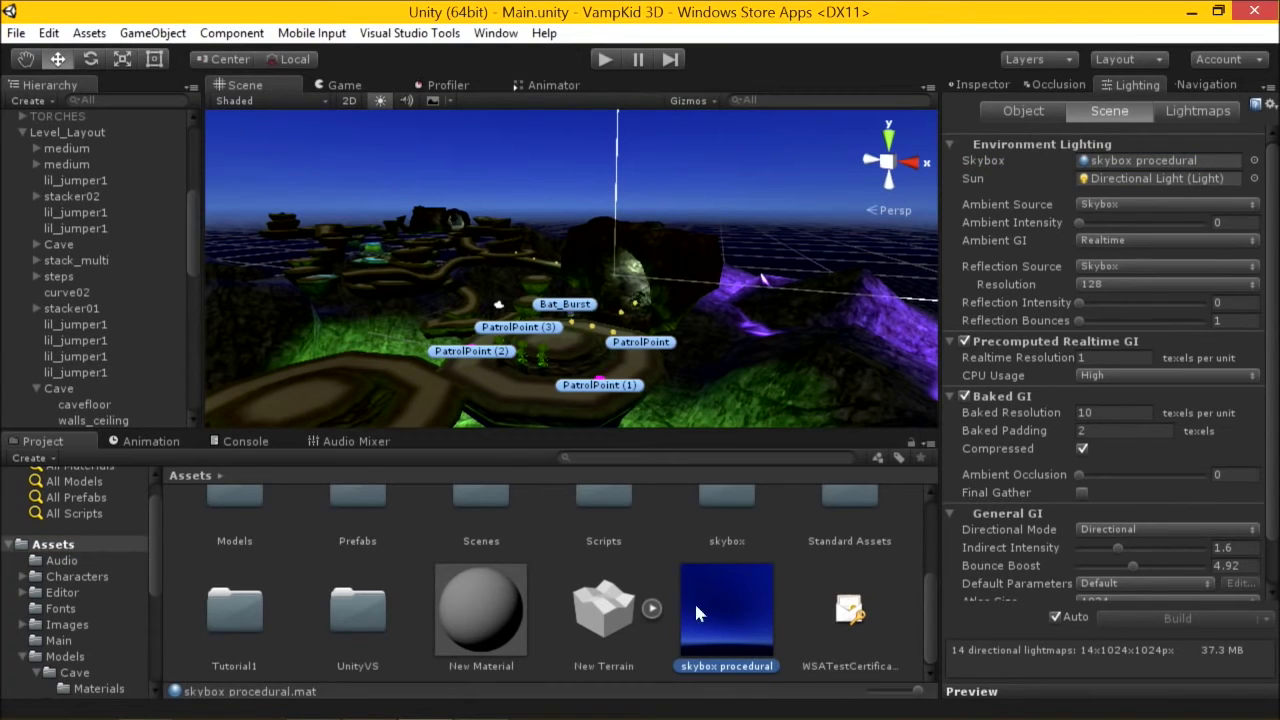
left_click(992, 88)
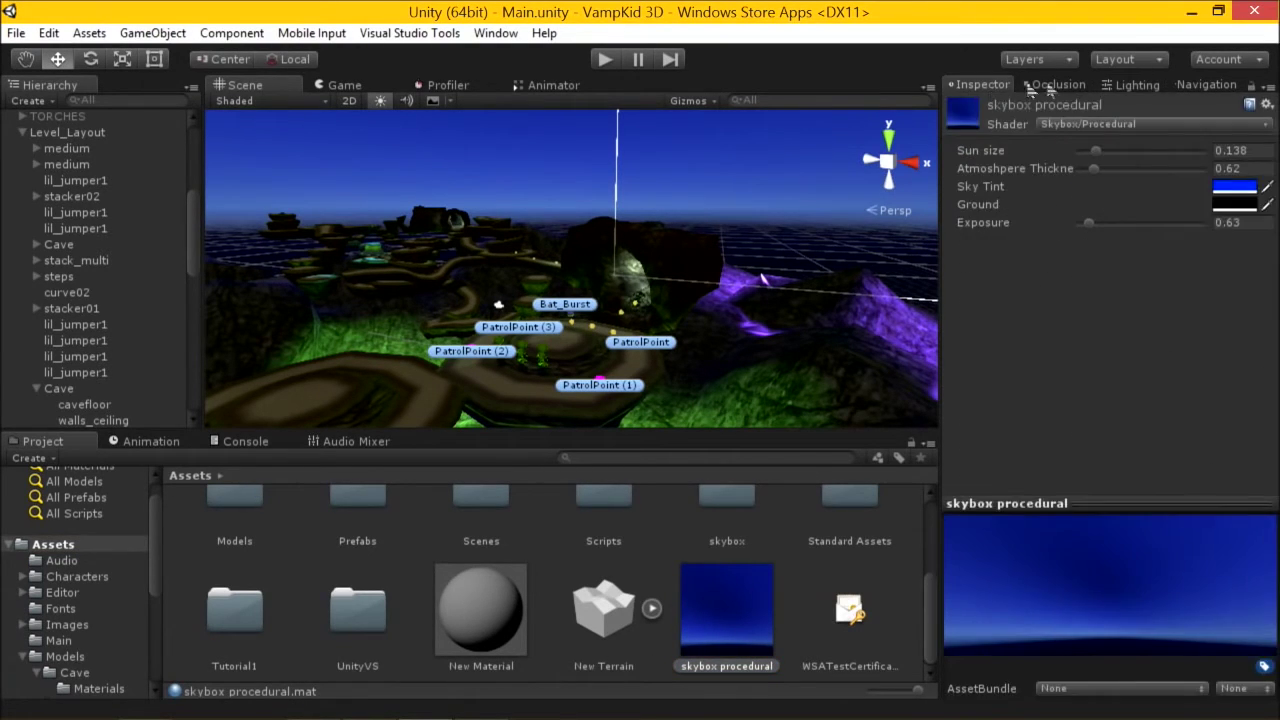
- Close the Occlusion and Navigation panels
left_click(1065, 84)
right_click(1065, 84)
left_click(1130, 116)
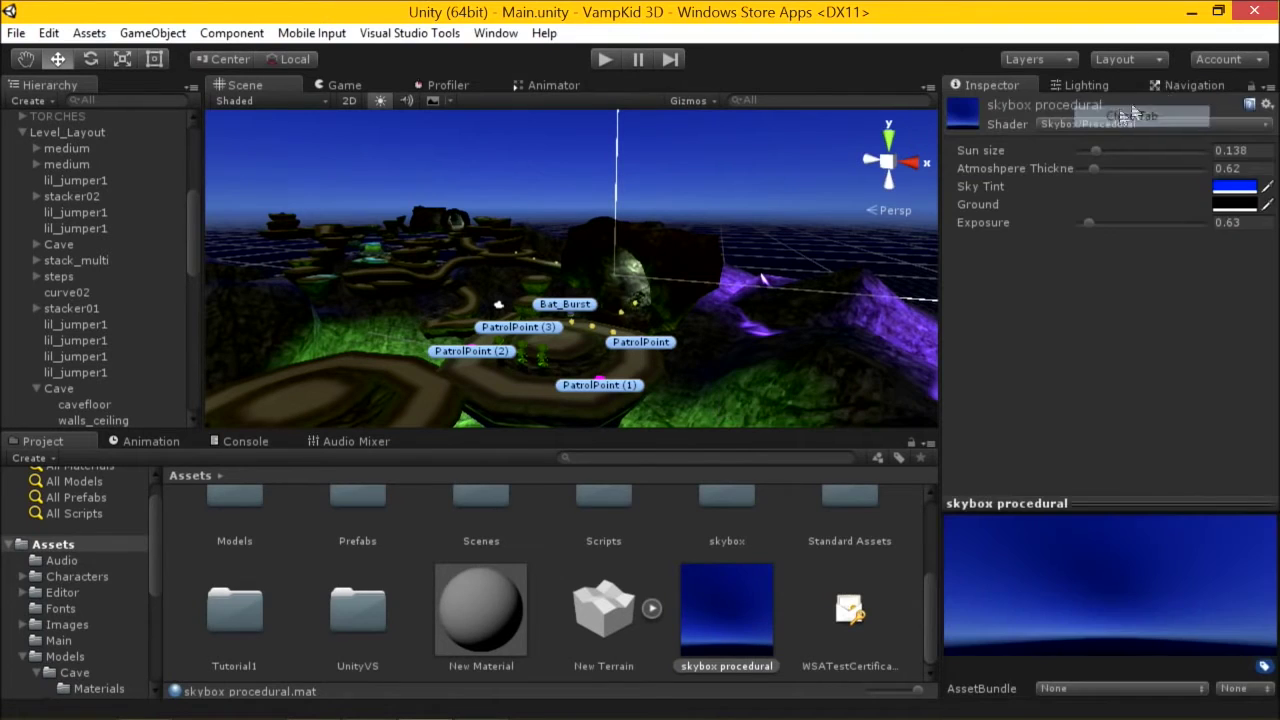
left_click(1180, 86)
right_click(1180, 86)
left_click(1168, 145)
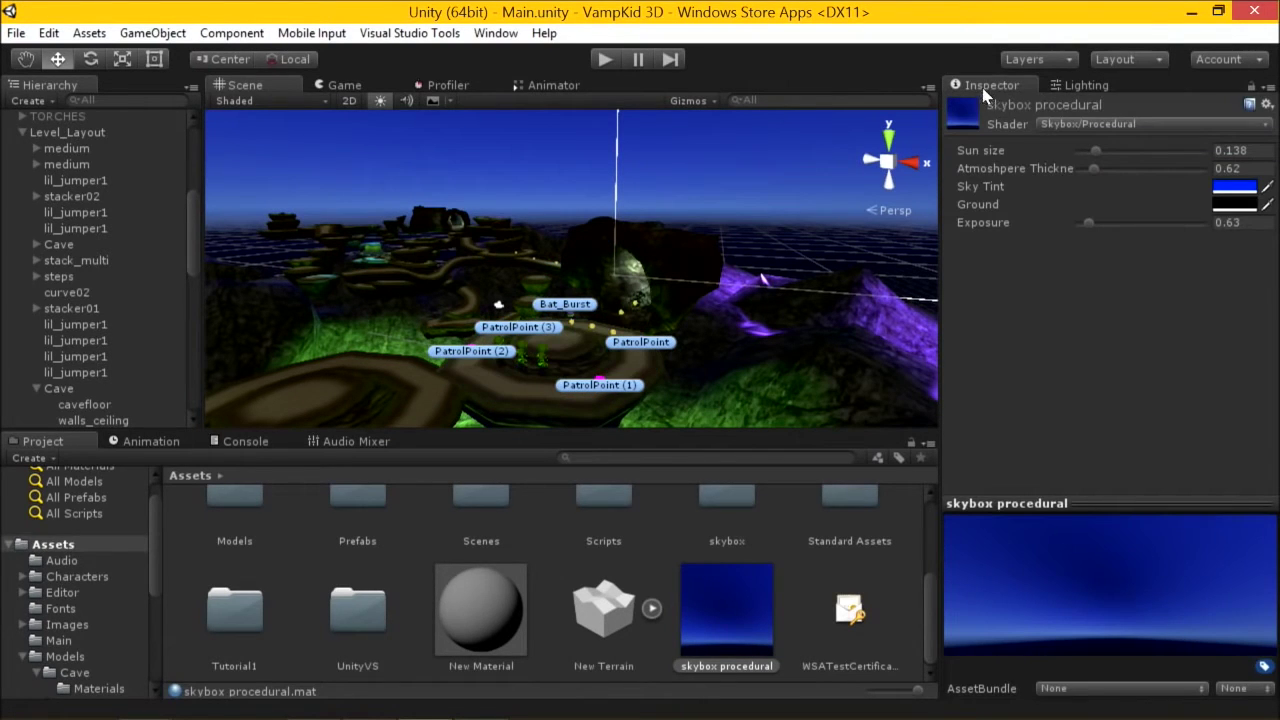
left_click(1170, 126)
mouse_move(1132, 355)
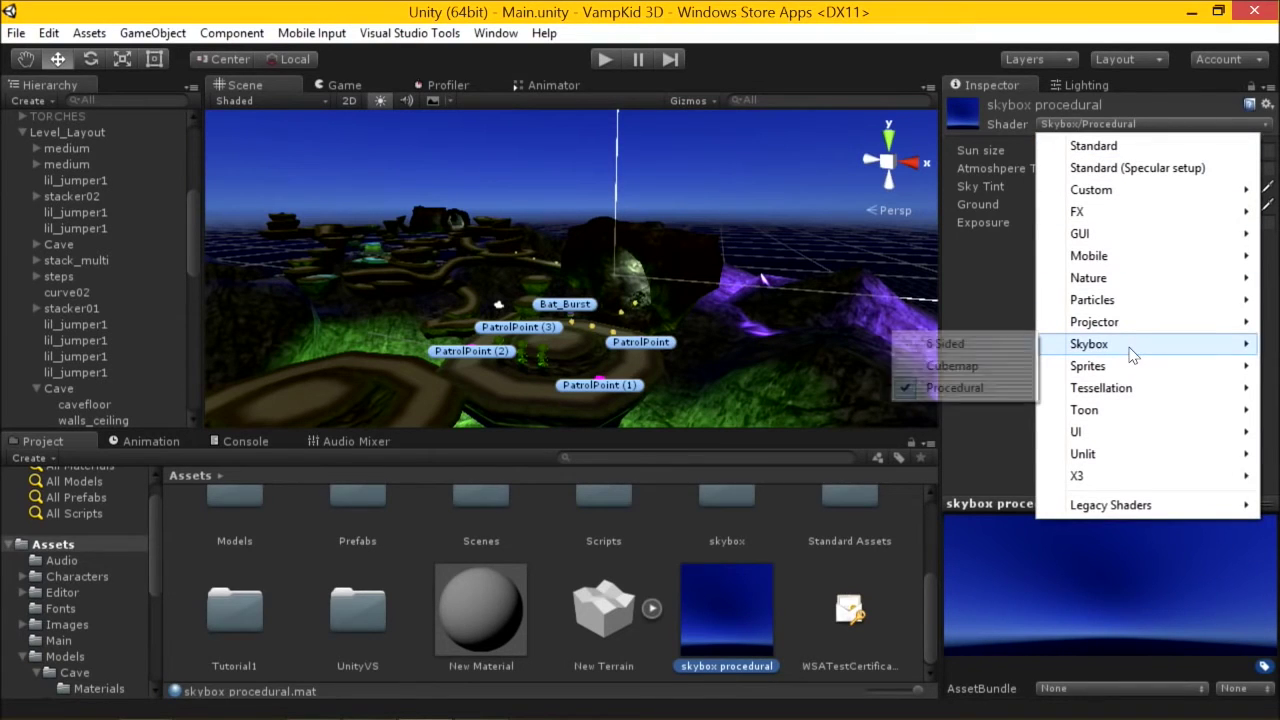
left_click(983, 346)
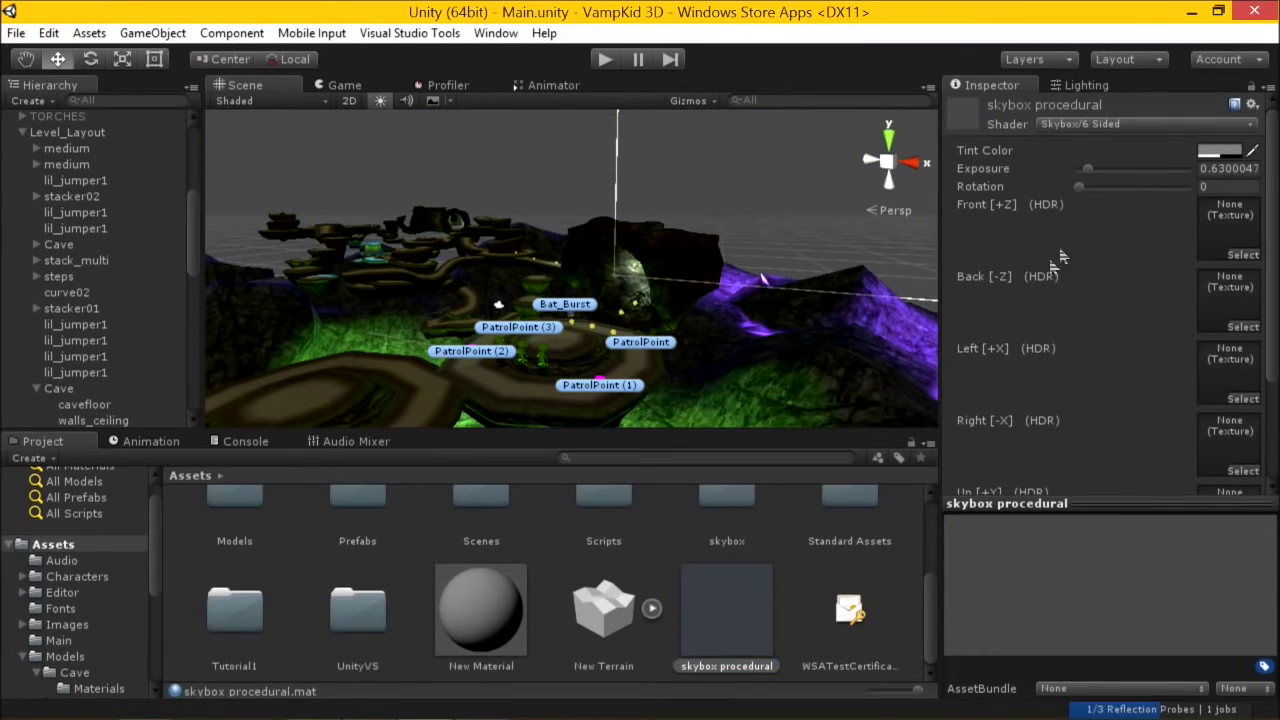
scroll(1225, 422, "down", 3)
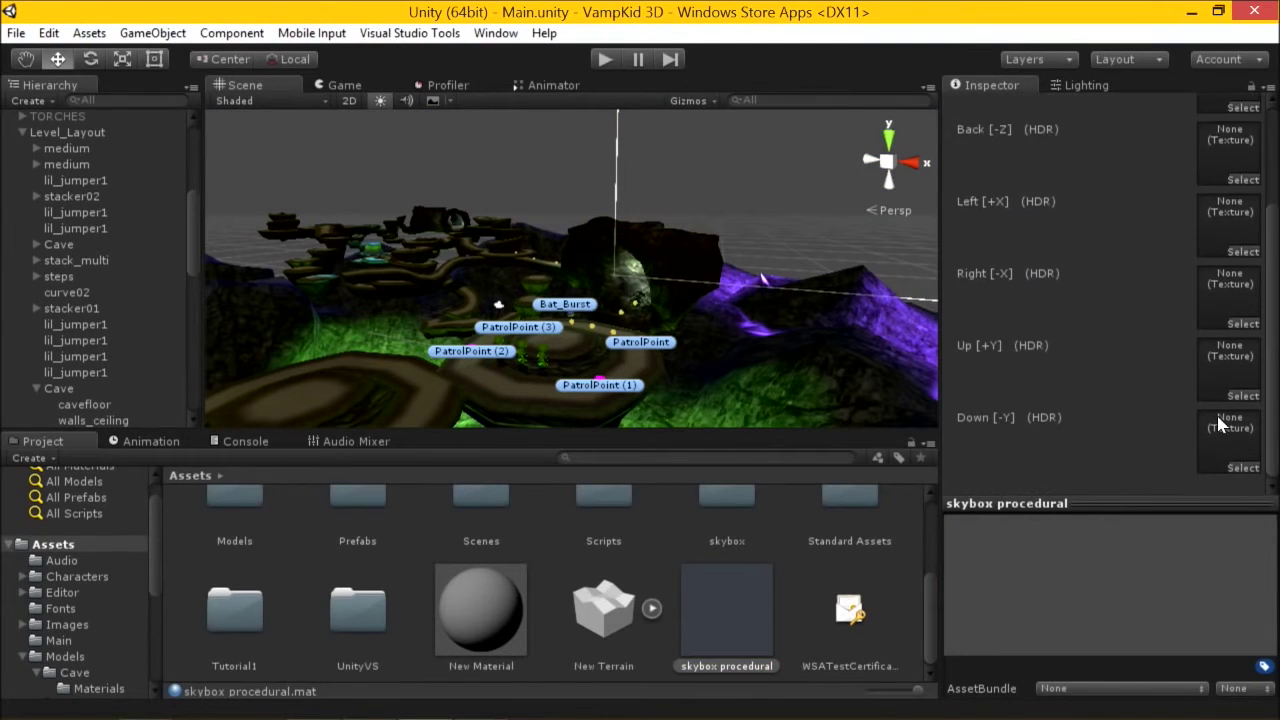
scroll(1210, 405, "up", 3)
left_click(1120, 125)
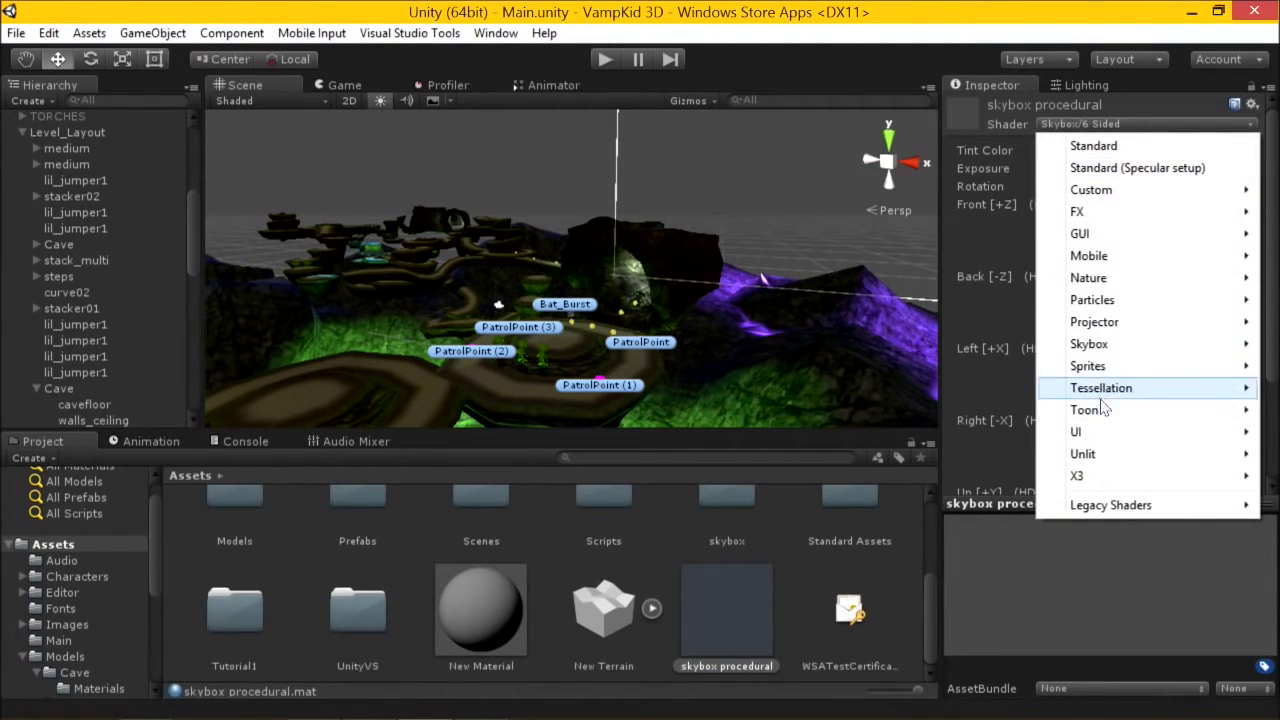
mouse_move(1085, 346)
left_click(952, 366)
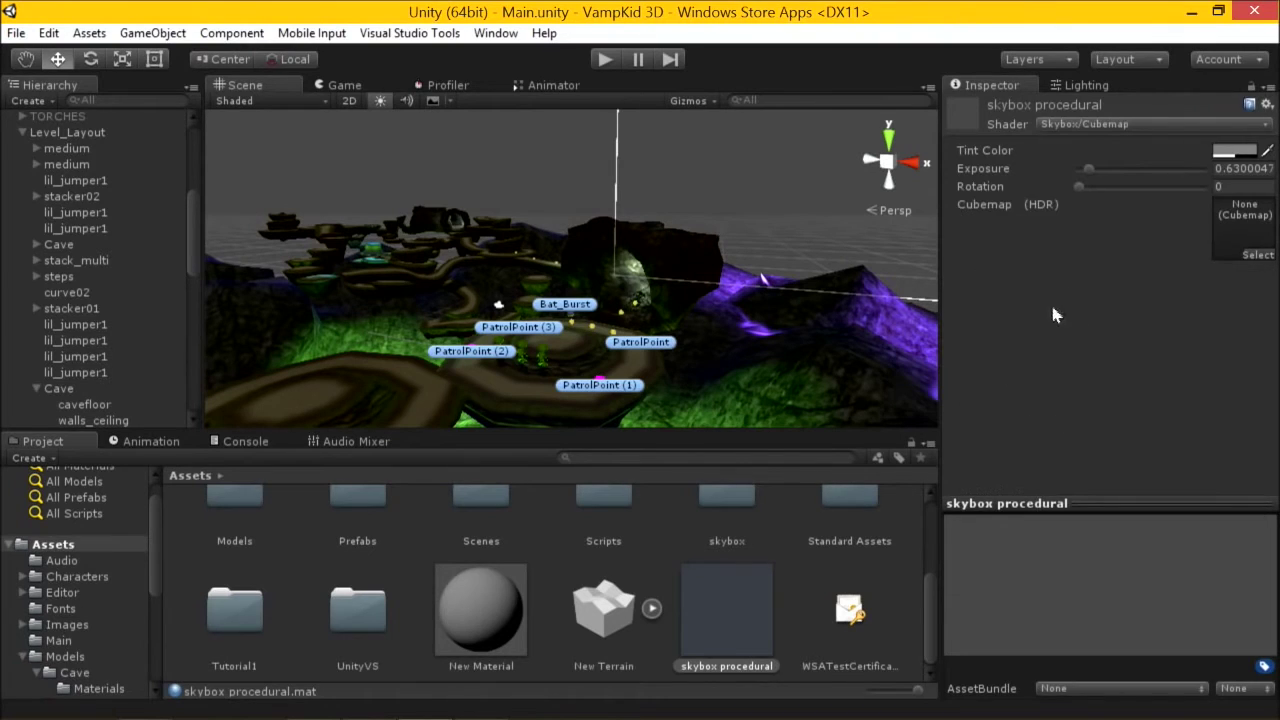
left_click(1134, 125)
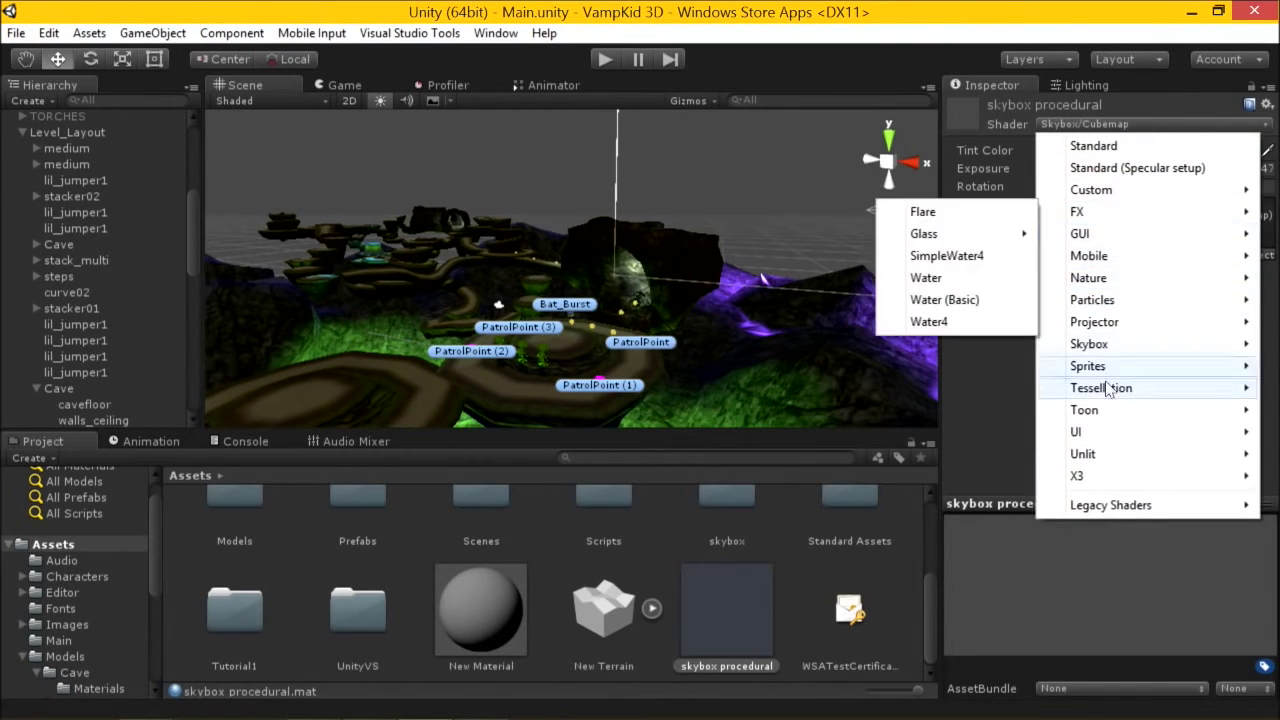
mouse_move(1125, 376)
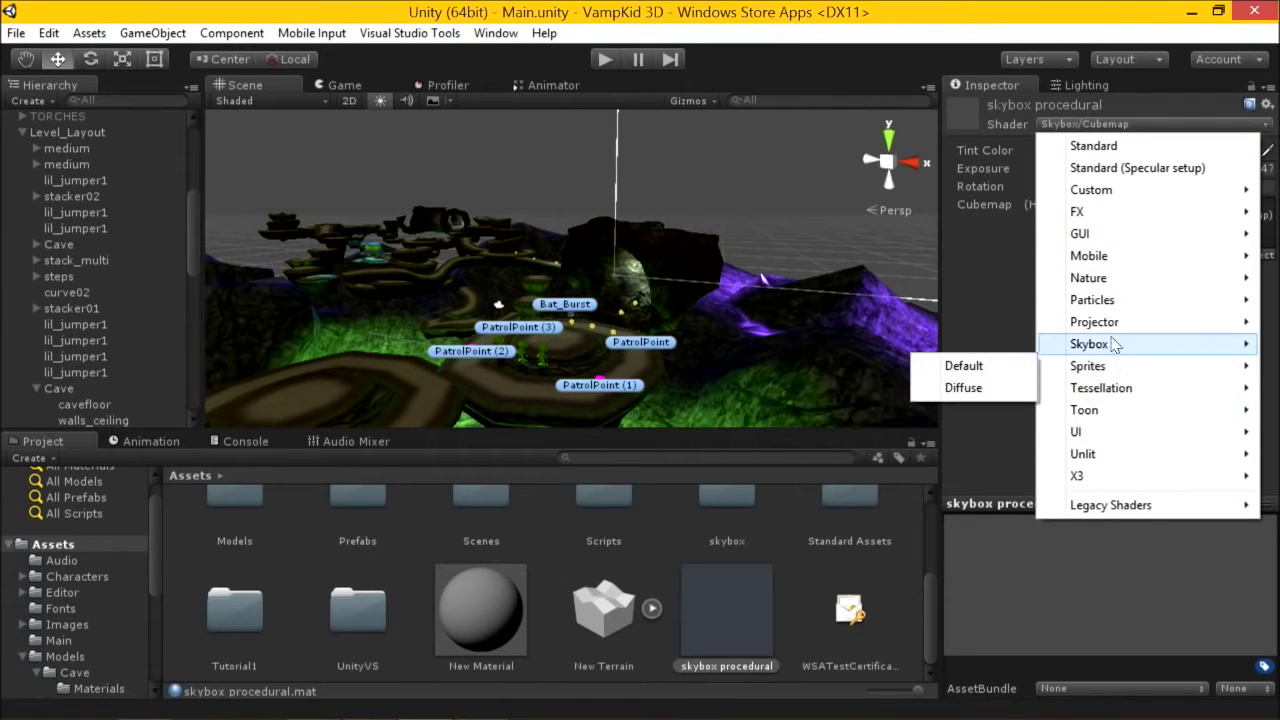
mouse_move(1089, 344)
left_click(955, 388)
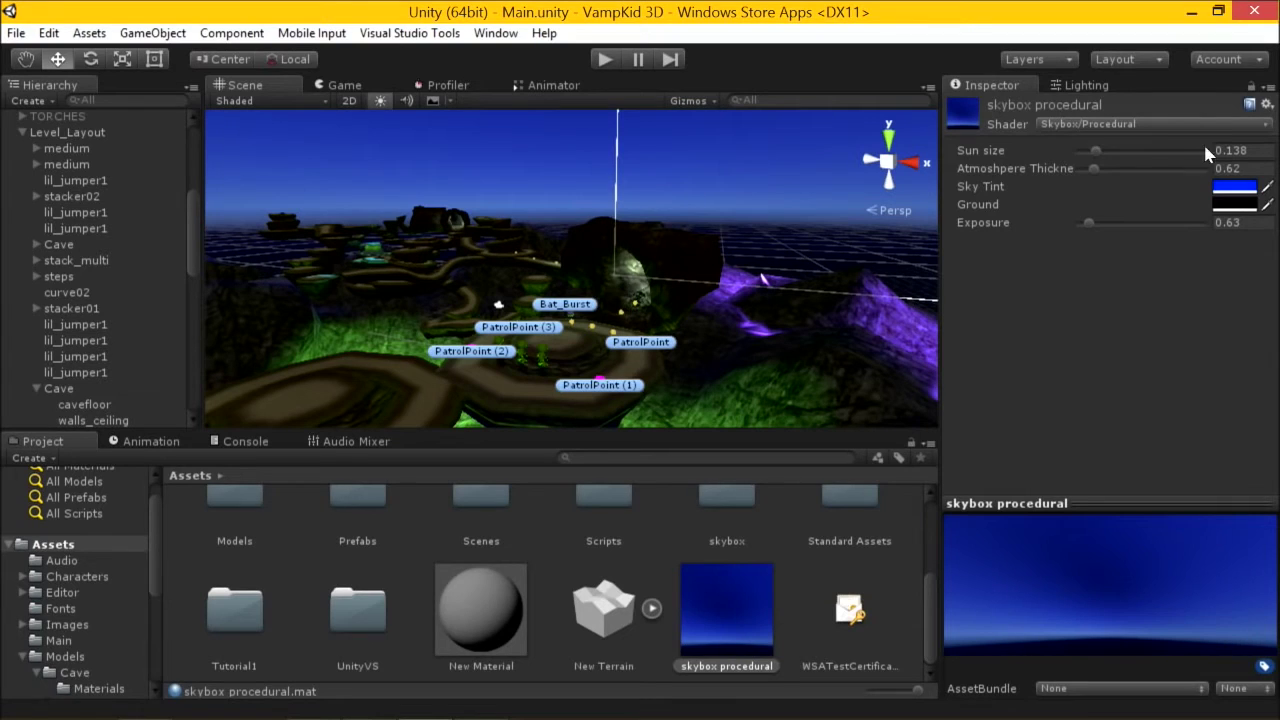
- Enlarge the skybox sun size to 0.645 and orbit the view to face the sun
left_click_drag(600, 300, 480, 106, "alt")
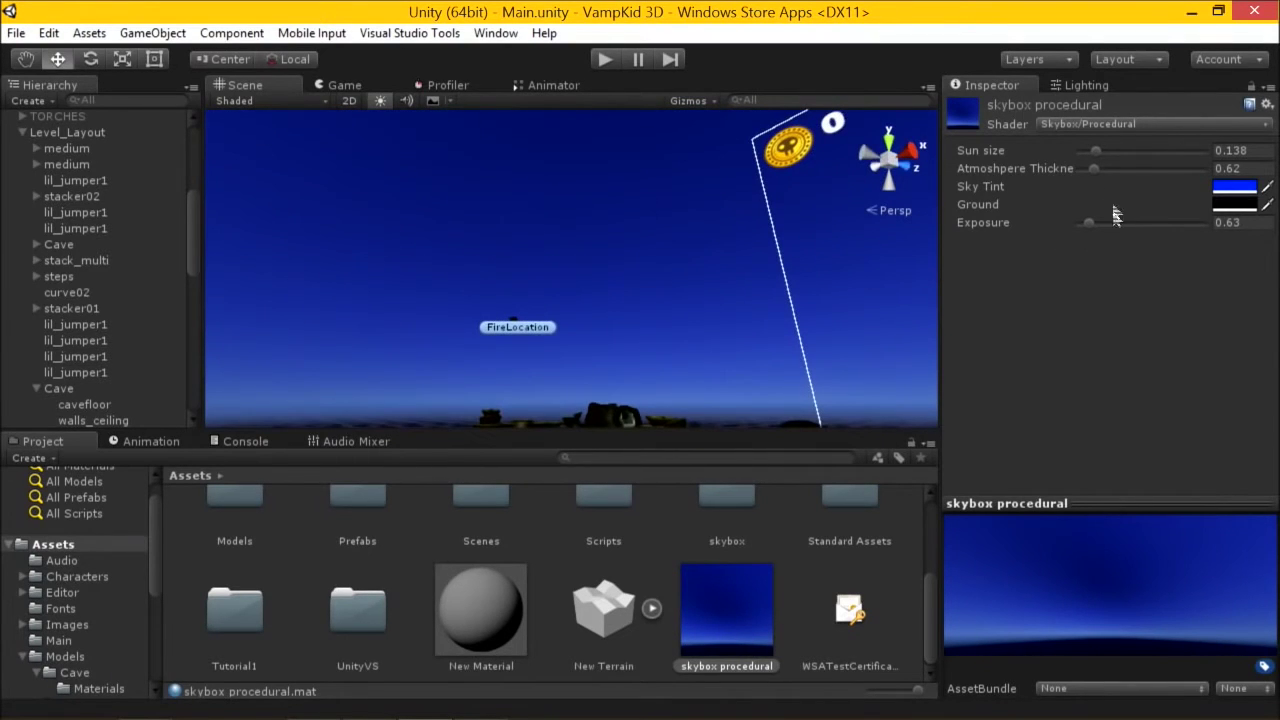
left_click_drag(1138, 150, 1158, 150)
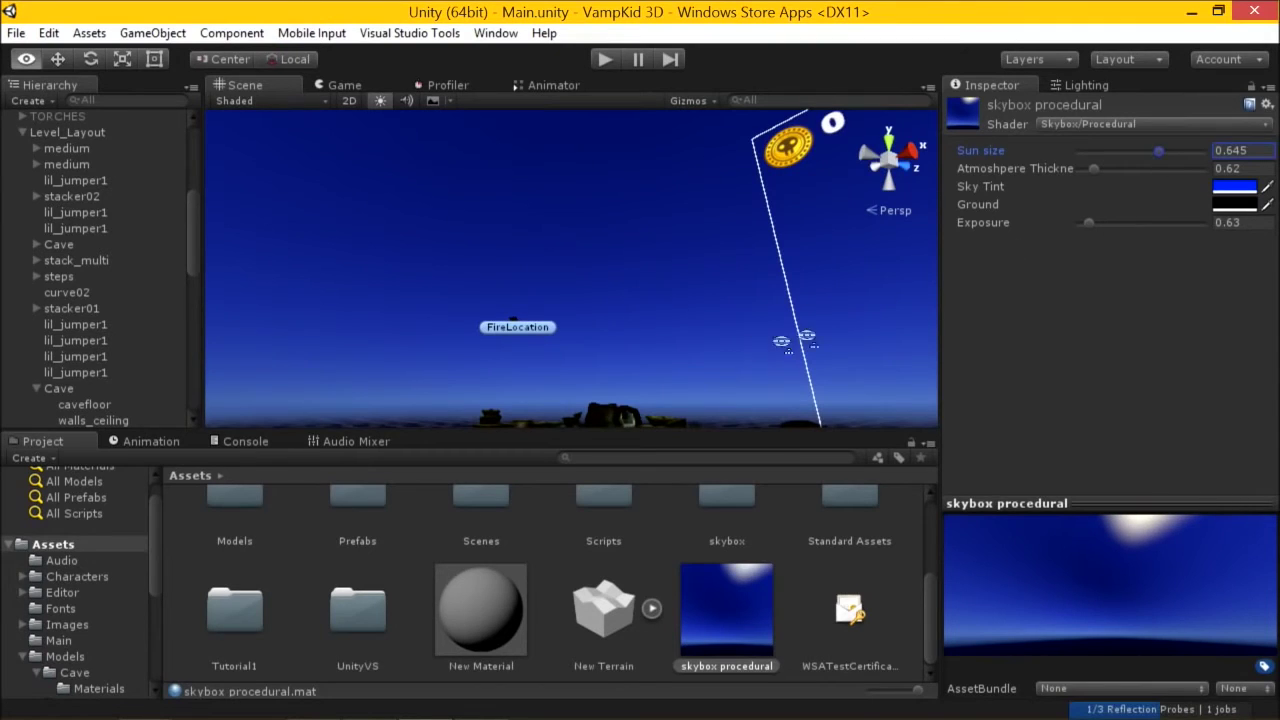
left_click(297, 264)
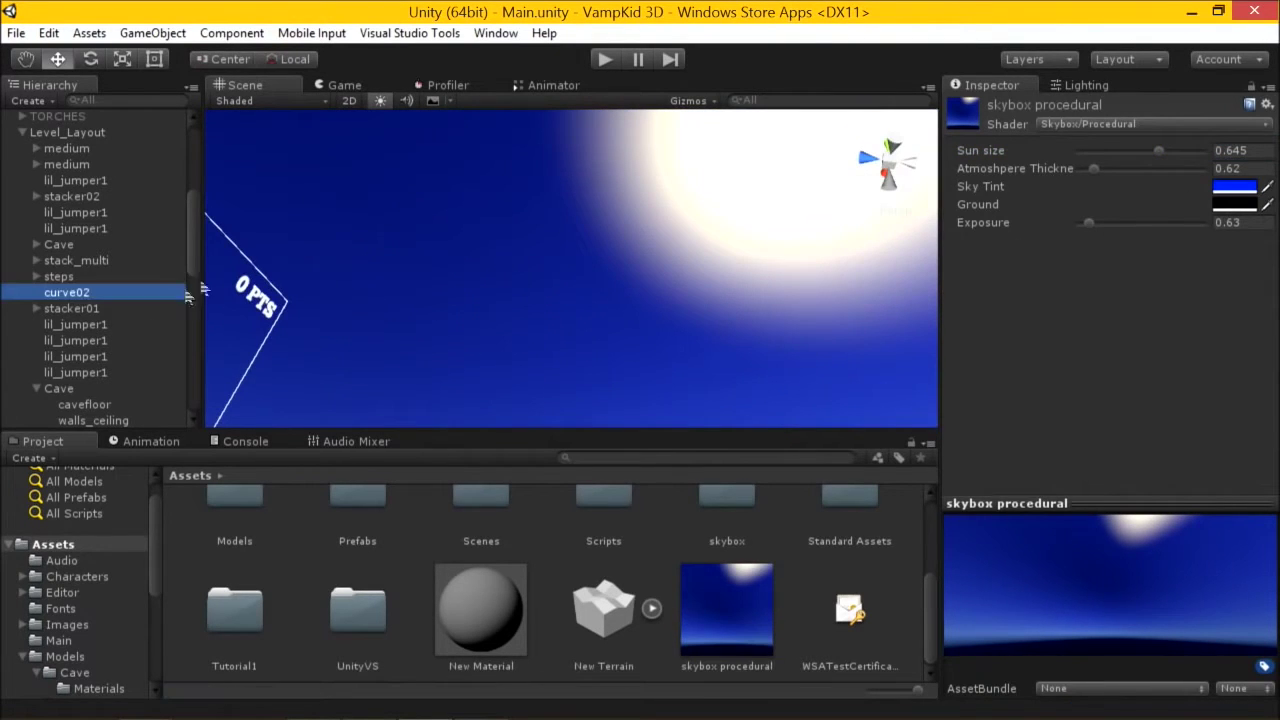
left_click_drag(297, 264, 586, 237, "alt")
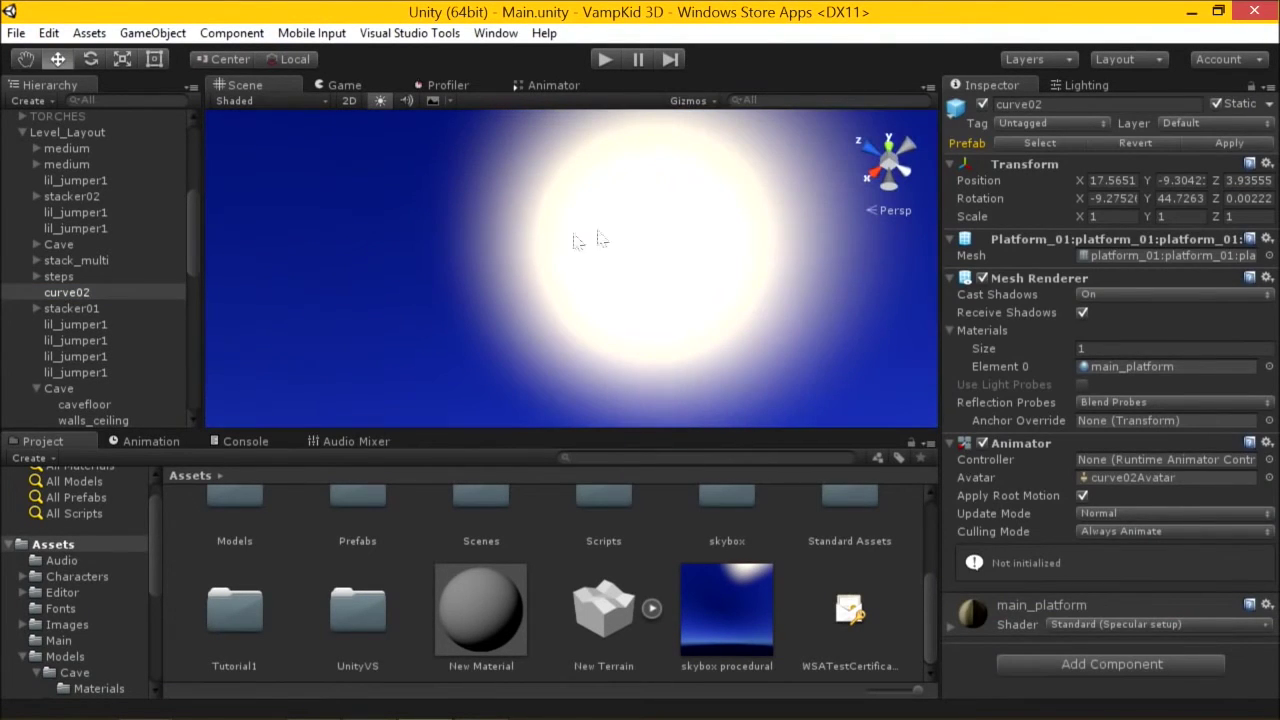
- Reselect the skybox procedural material and set sun size 0.177 and atmosphere thickness 1.06
left_click(1082, 86)
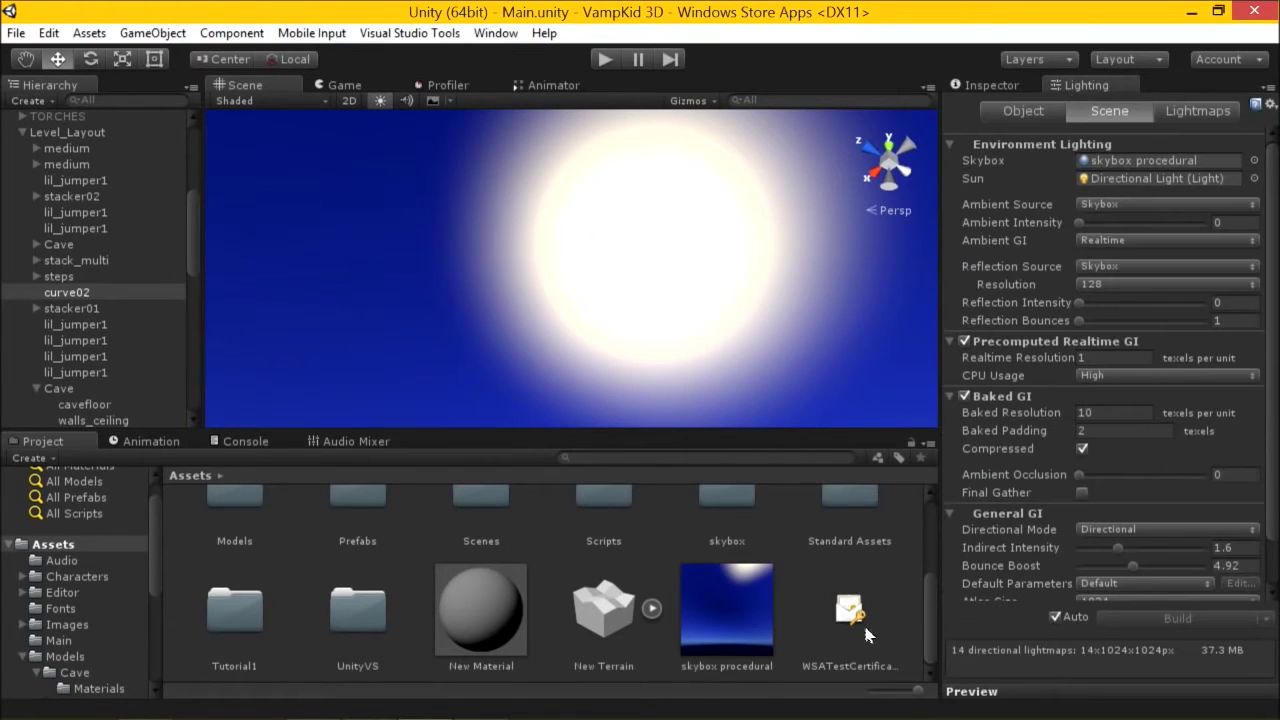
left_click(715, 595)
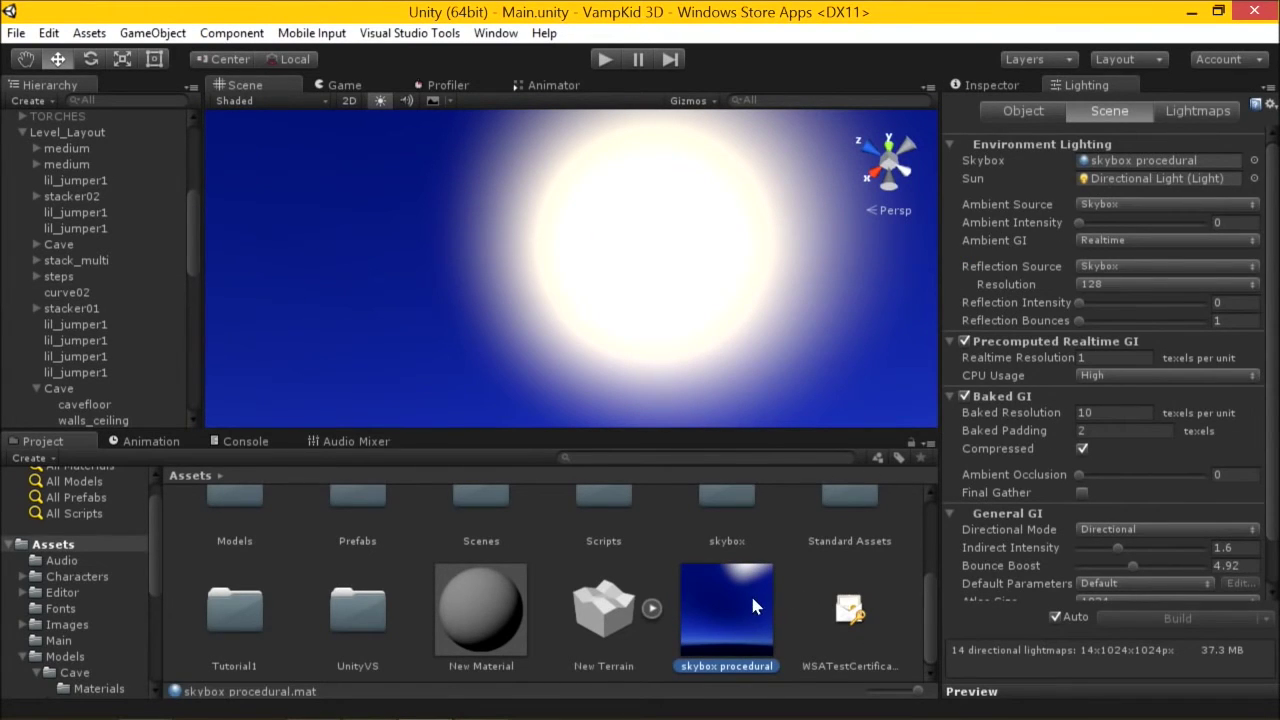
left_click(1117, 162)
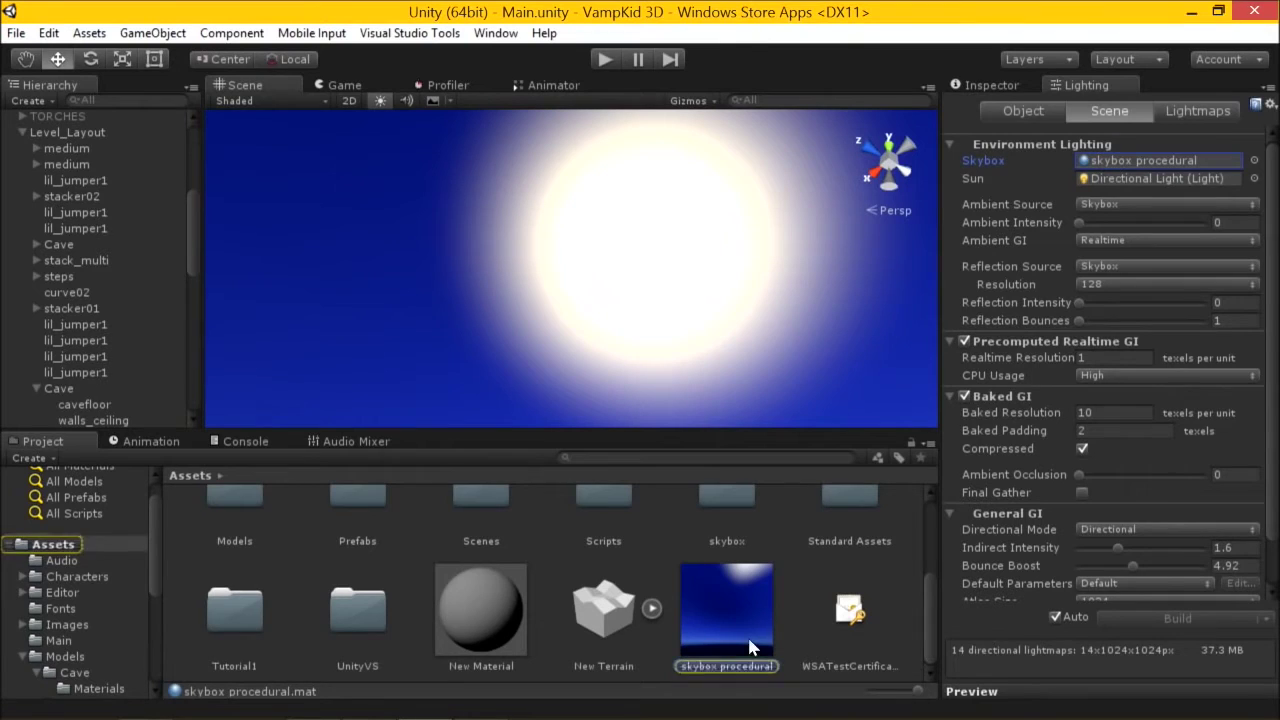
left_click(992, 86)
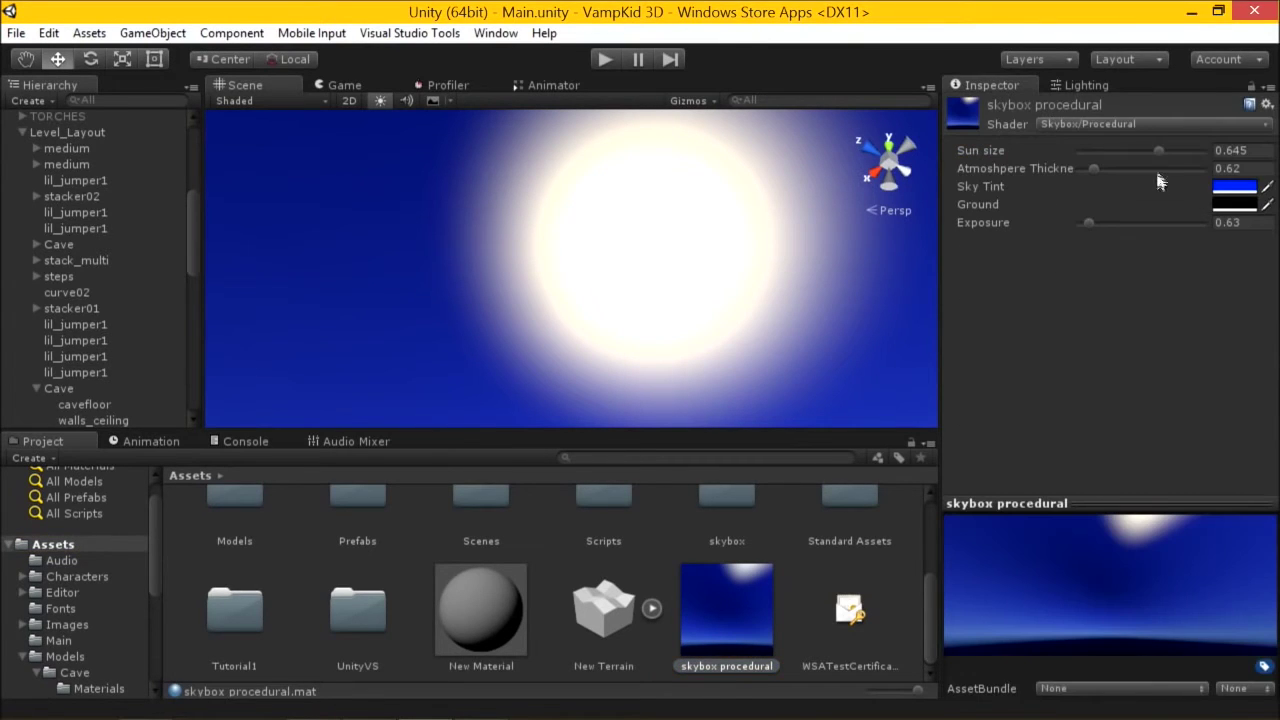
left_click_drag(1158, 150, 1098, 166)
left_click_drag(746, 231, 660, 352, "alt")
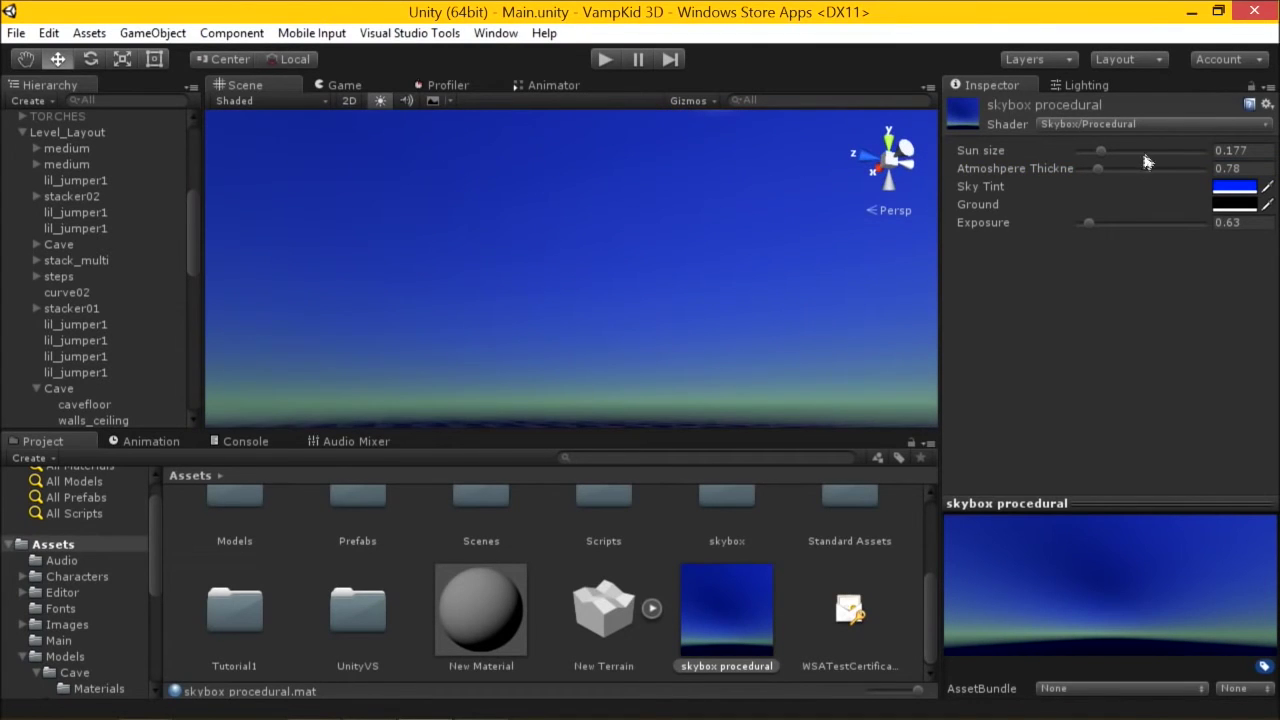
mouse_move(1098, 170)
left_mouse_down()
mouse_move(1138, 172)
mouse_move(1108, 171)
left_mouse_up()
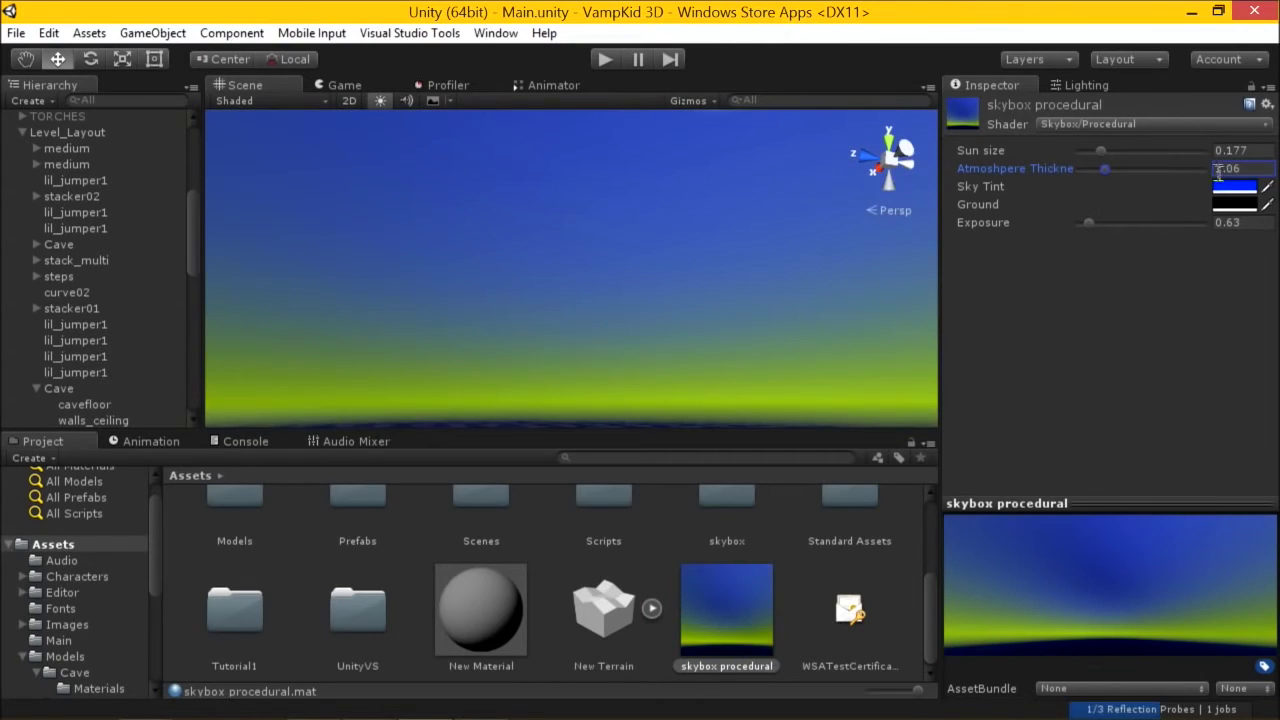
left_click(1220, 190)
- Change the skybox sky tint to purple and set sun size to 0.363
left_click(476, 363)
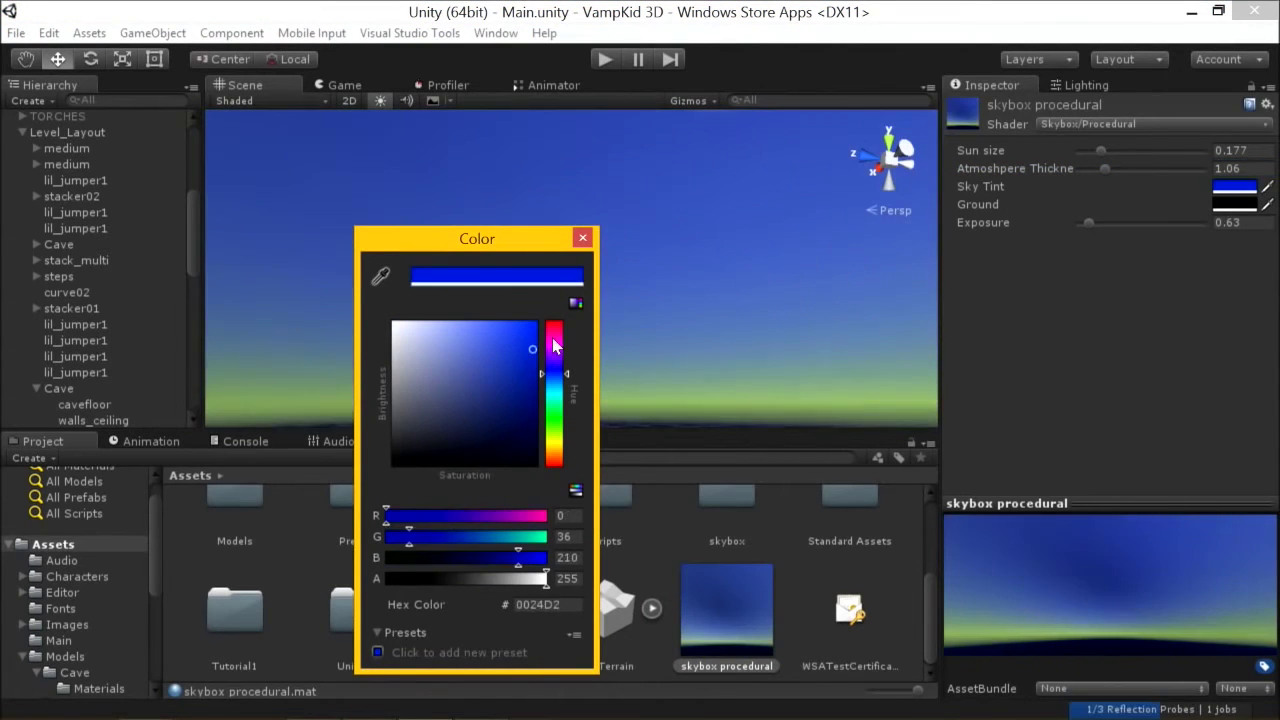
mouse_move(555, 345)
left_mouse_down()
mouse_move(543, 352)
mouse_move(556, 351)
left_mouse_up()
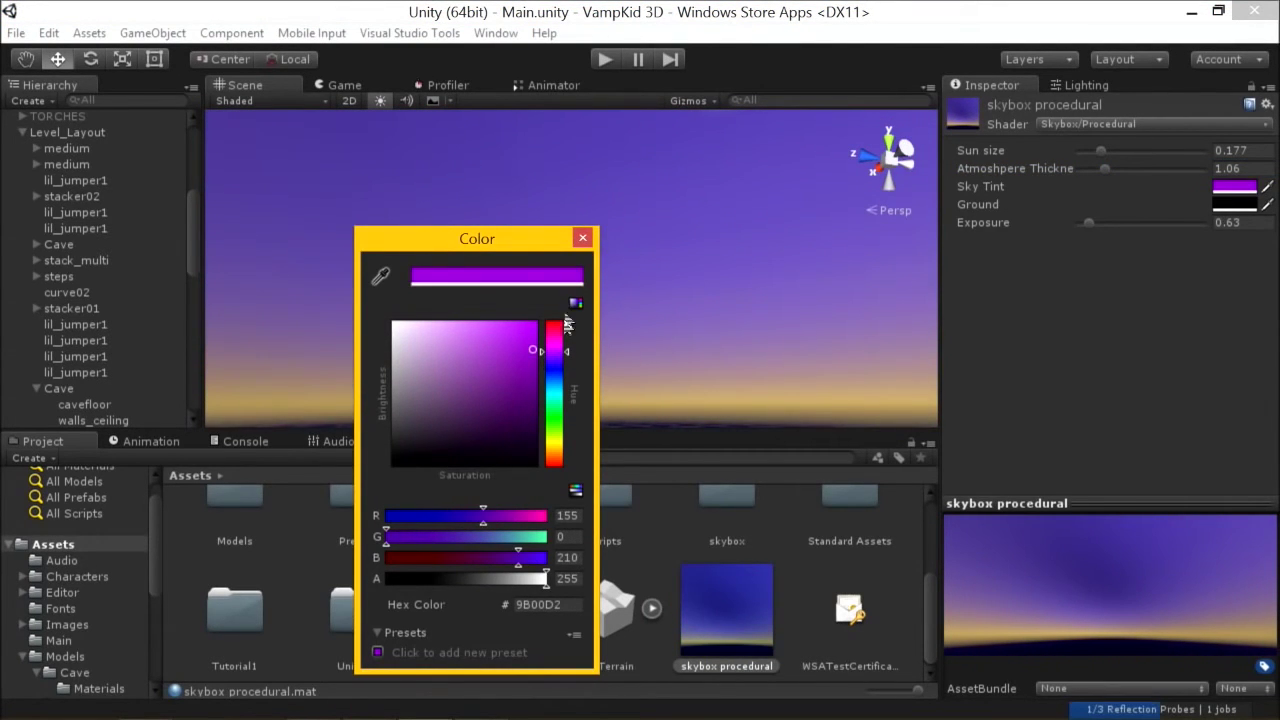
left_click(582, 237)
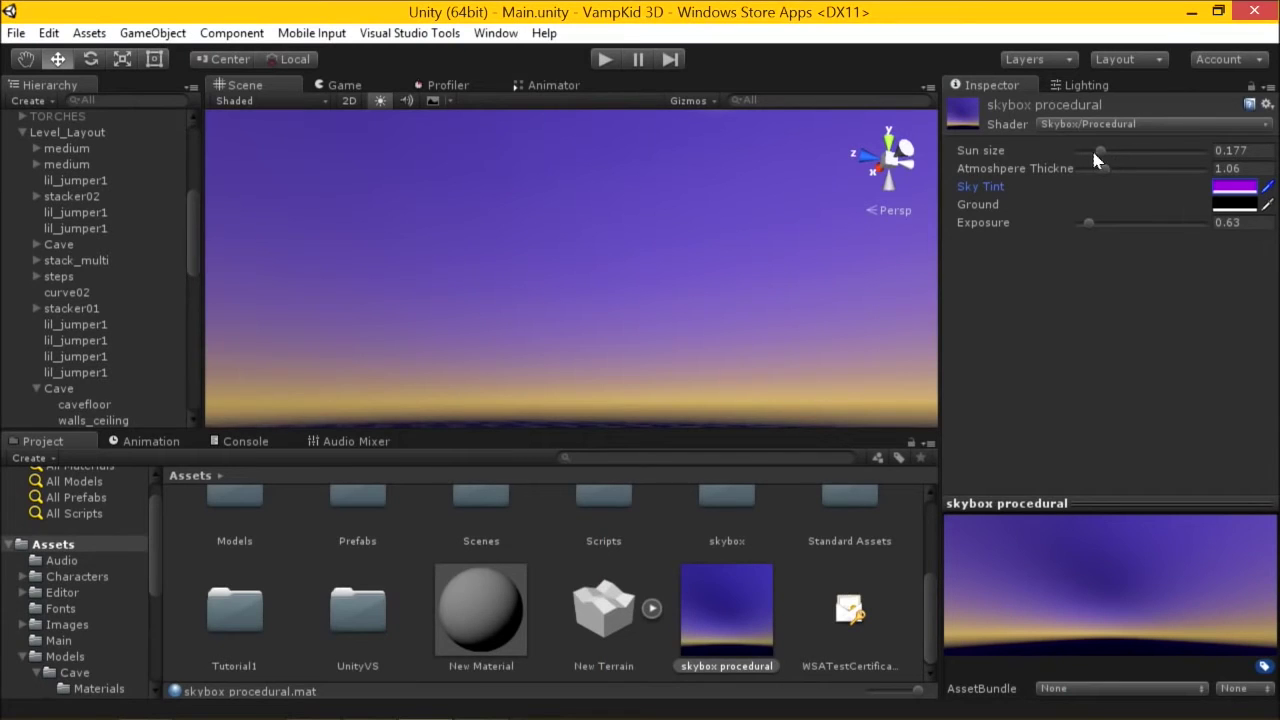
left_click_drag(1094, 152, 1123, 147)
- Orbit the view toward the sun and cave level, then adjust the skybox exposure
left_click_drag(802, 240, 620, 250, "alt")
left_click_drag(990, 357, 1059, 237, "alt")
mouse_move(816, 284)
left_mouse_down("alt")
mouse_move(619, 372)
mouse_move(836, 286)
left_mouse_up("alt")
left_click_drag(1089, 223, 1141, 212)
- Set the skybox exposure to 0.13 while orbiting the view across the level
left_click_drag(925, 232, 905, 300, "alt")
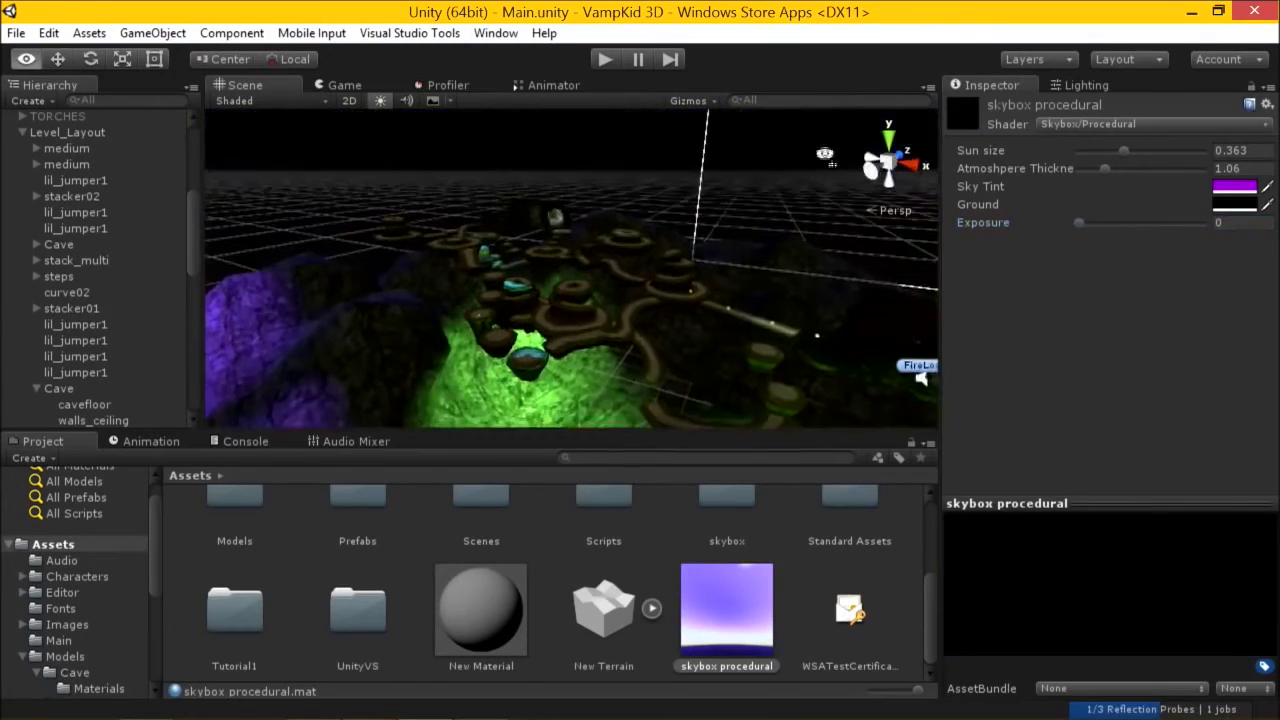
left_click_drag(1143, 222, 1100, 228)
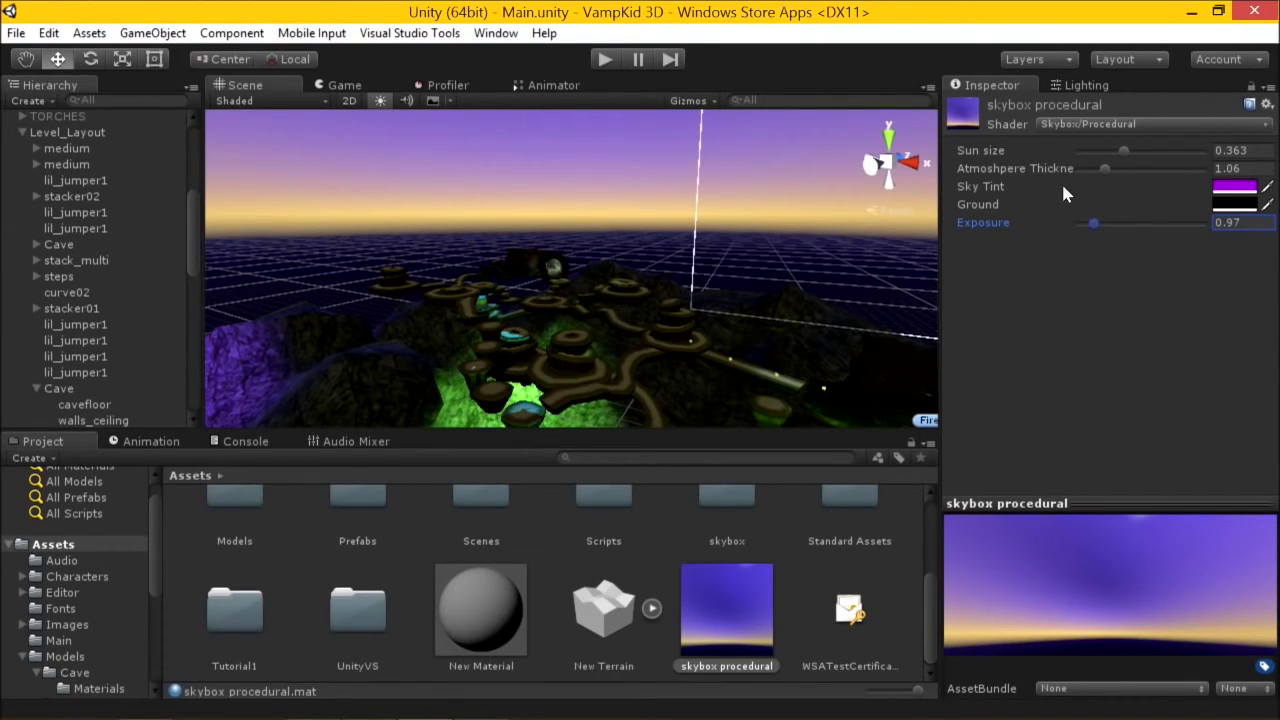
right_click_drag(828, 372, 870, 347)
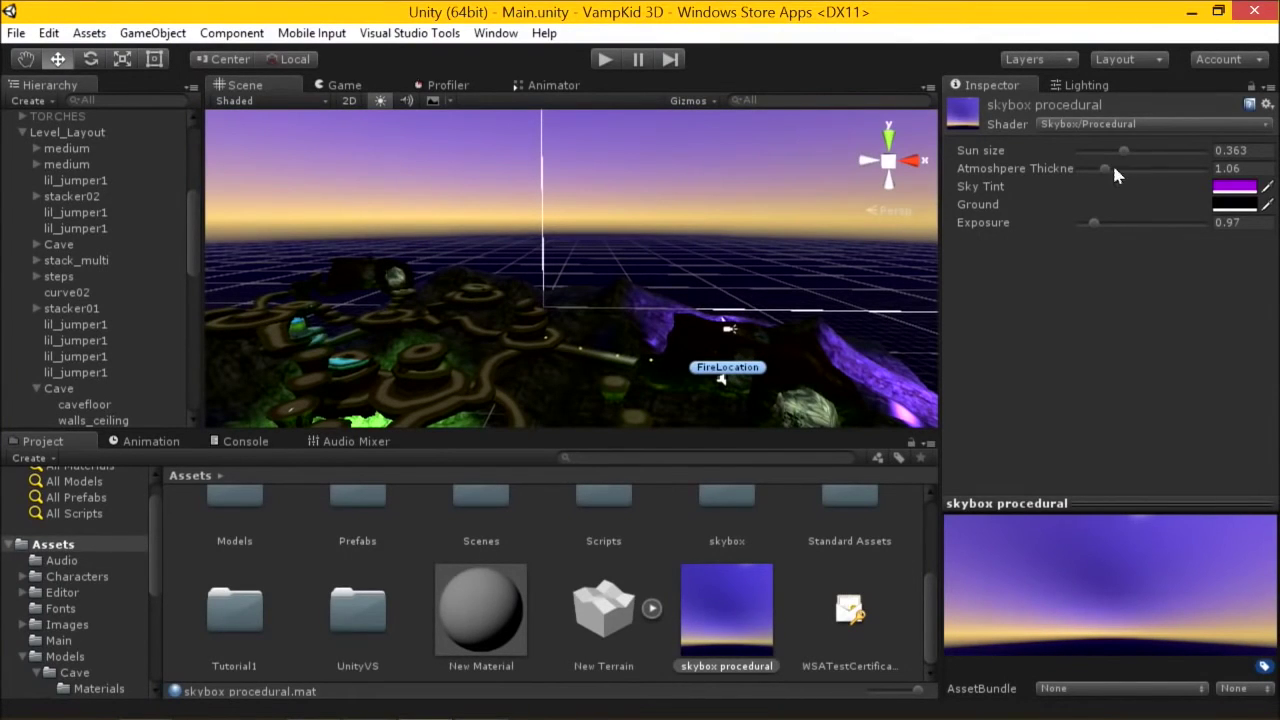
mouse_move(1096, 222)
left_mouse_down()
mouse_move(1122, 227)
mouse_move(1080, 224)
left_mouse_up()
- Lighten the sky tint to a pale purple and raise atmosphere thickness to 1.3
left_click(1237, 170)
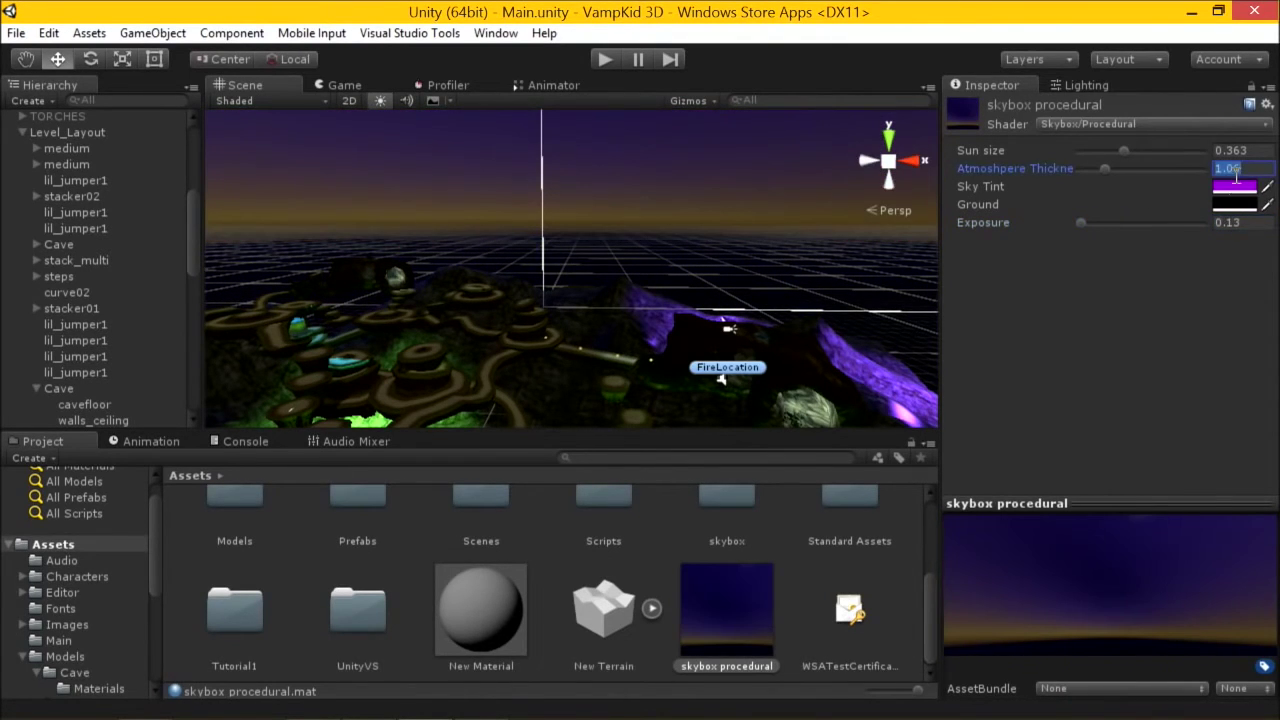
left_click(1234, 186)
left_click_drag(481, 378, 463, 327)
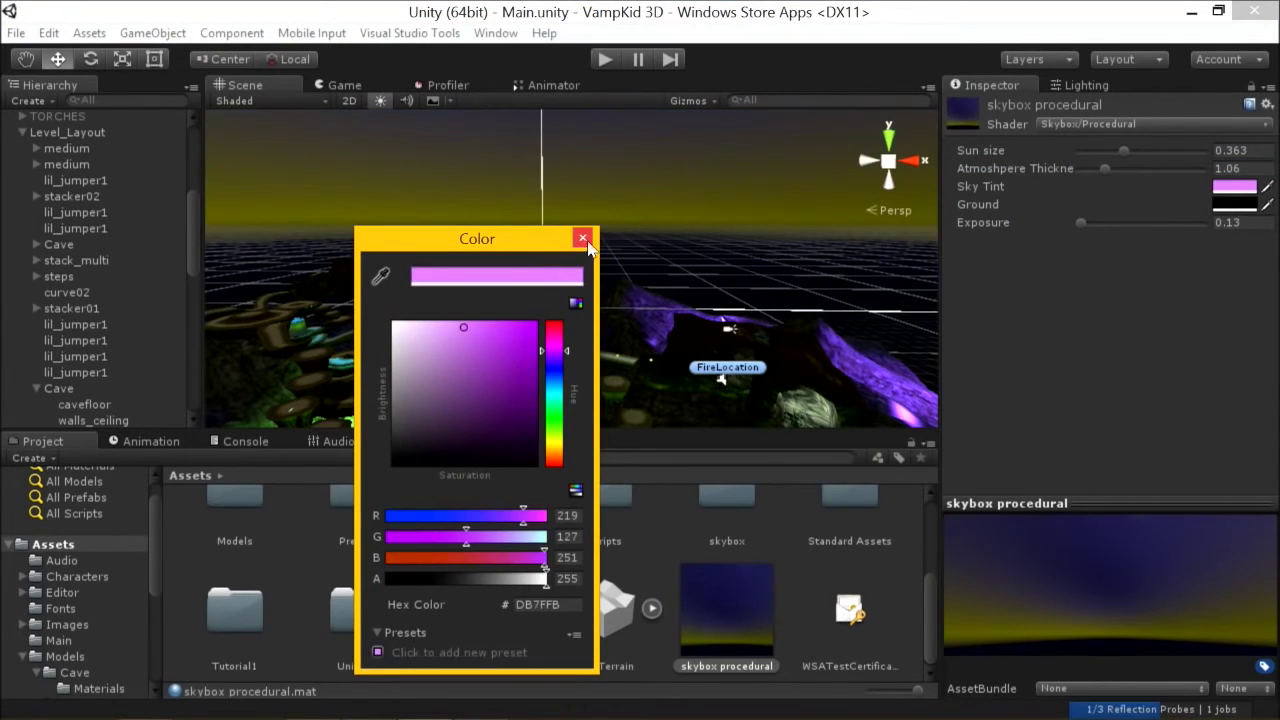
left_click(582, 240)
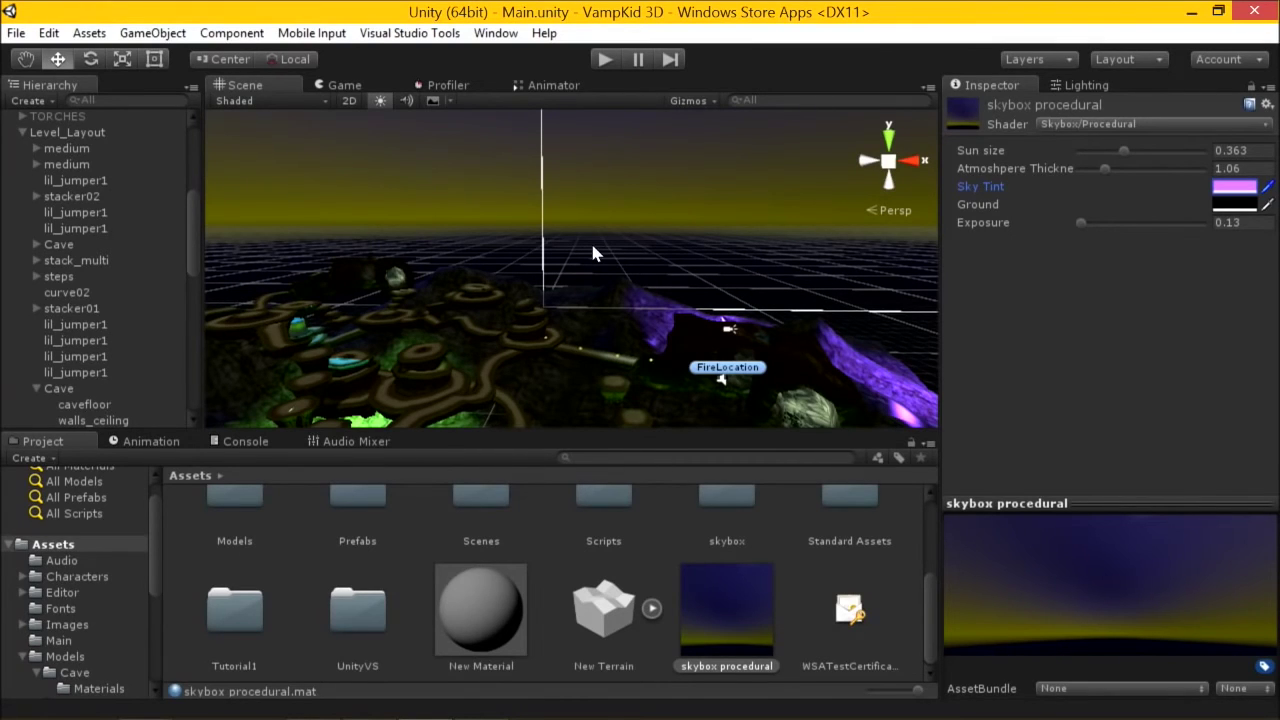
scroll(147, 208, "up", 5)
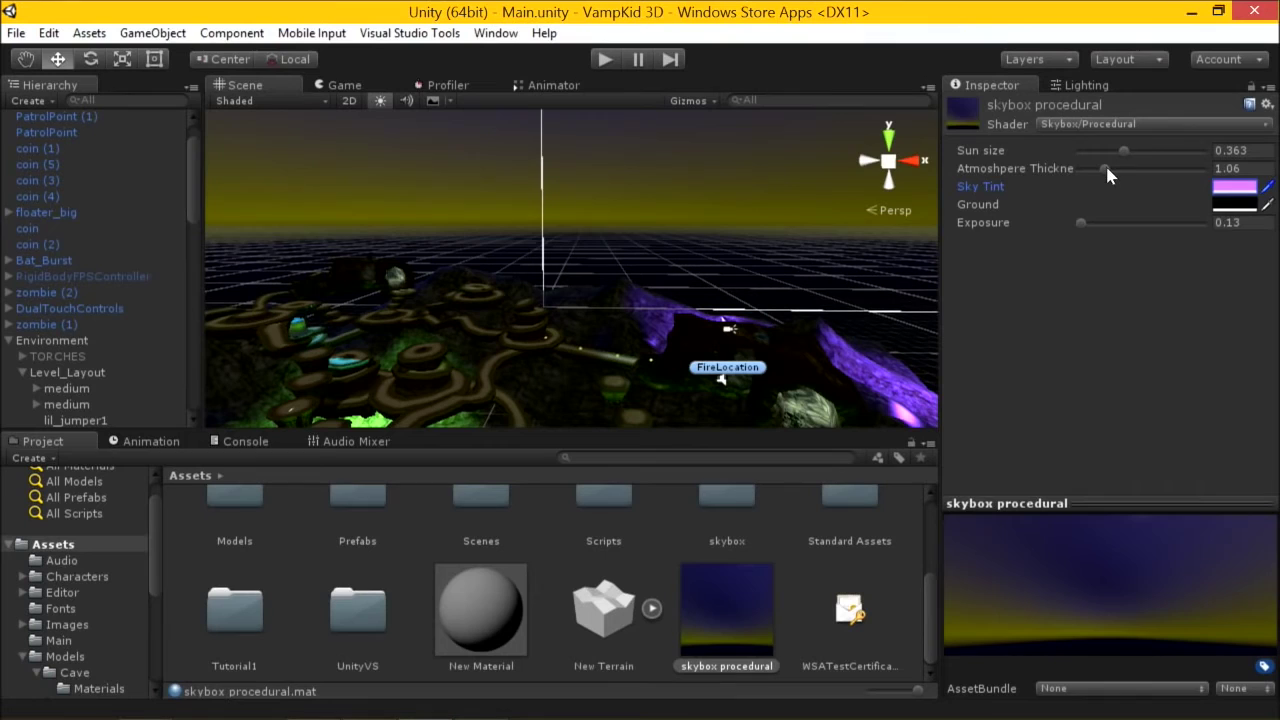
mouse_move(1105, 167)
left_mouse_down()
mouse_move(1130, 170)
mouse_move(1100, 181)
mouse_move(1107, 166)
left_mouse_up()
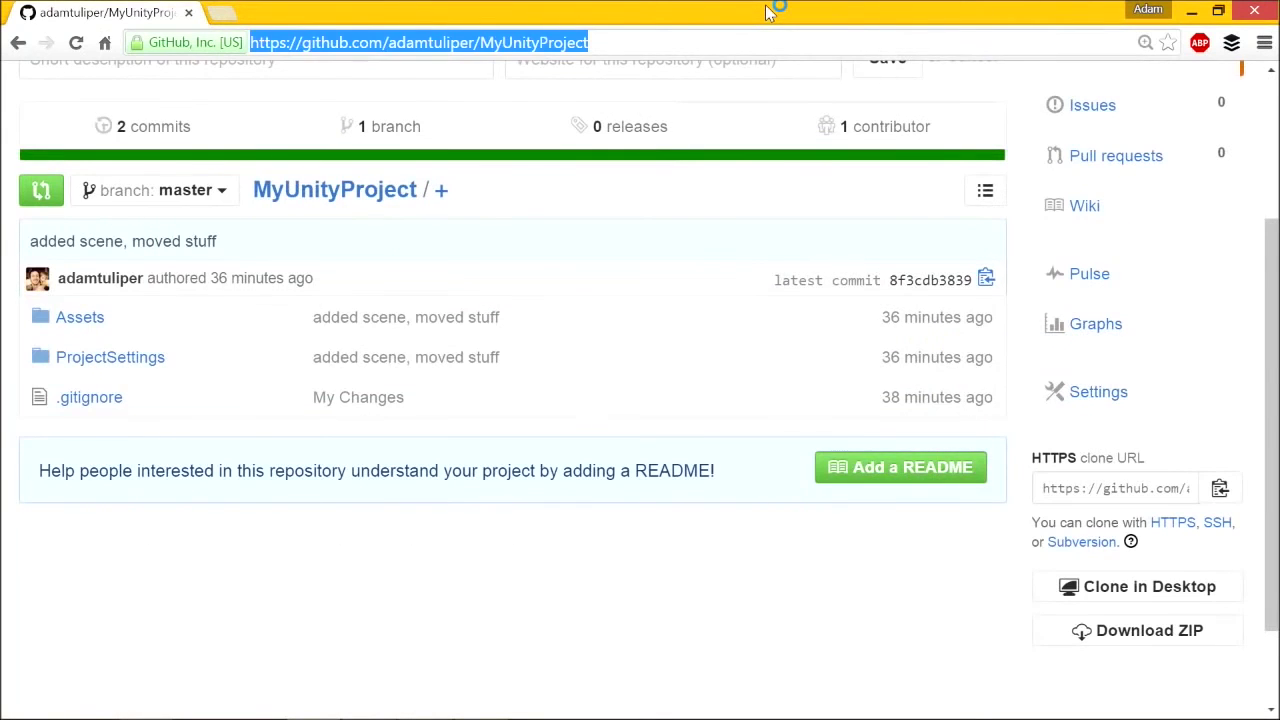
- Search Google for 'unity viking village' in a new tab and scroll through the results
key("ctrl+t")
type("unity viking")
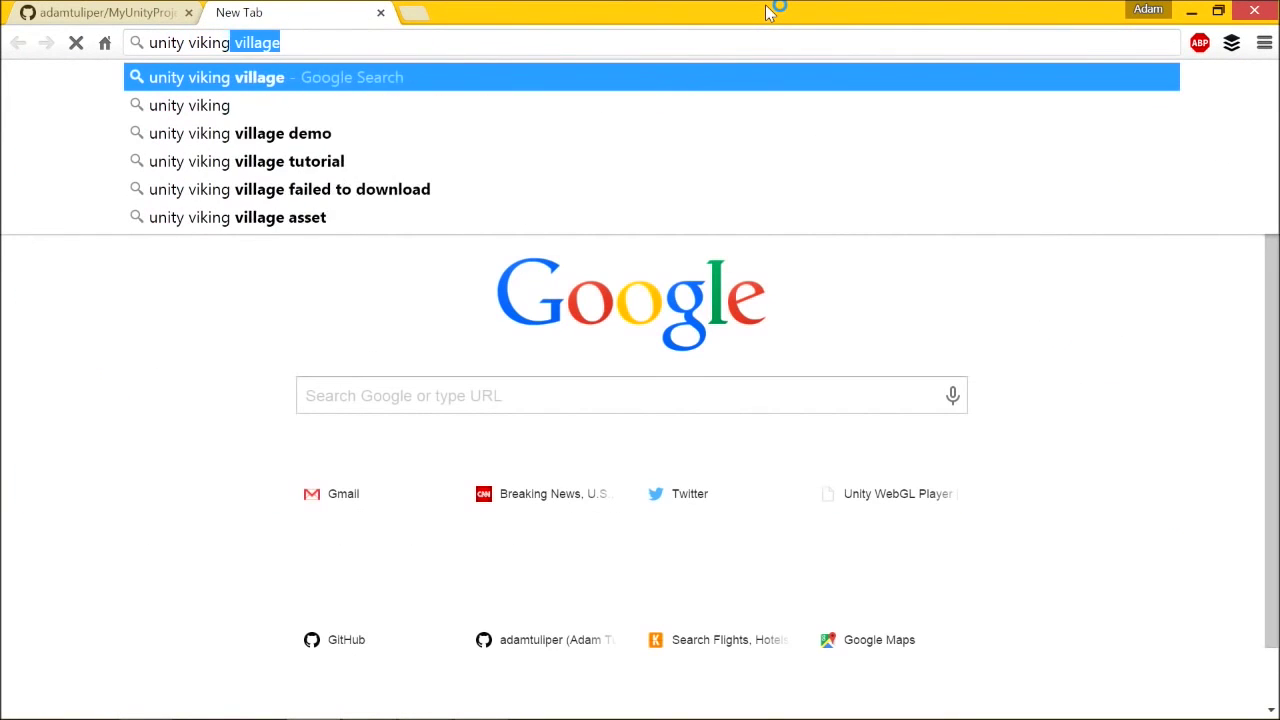
type("vil")
key("Return")
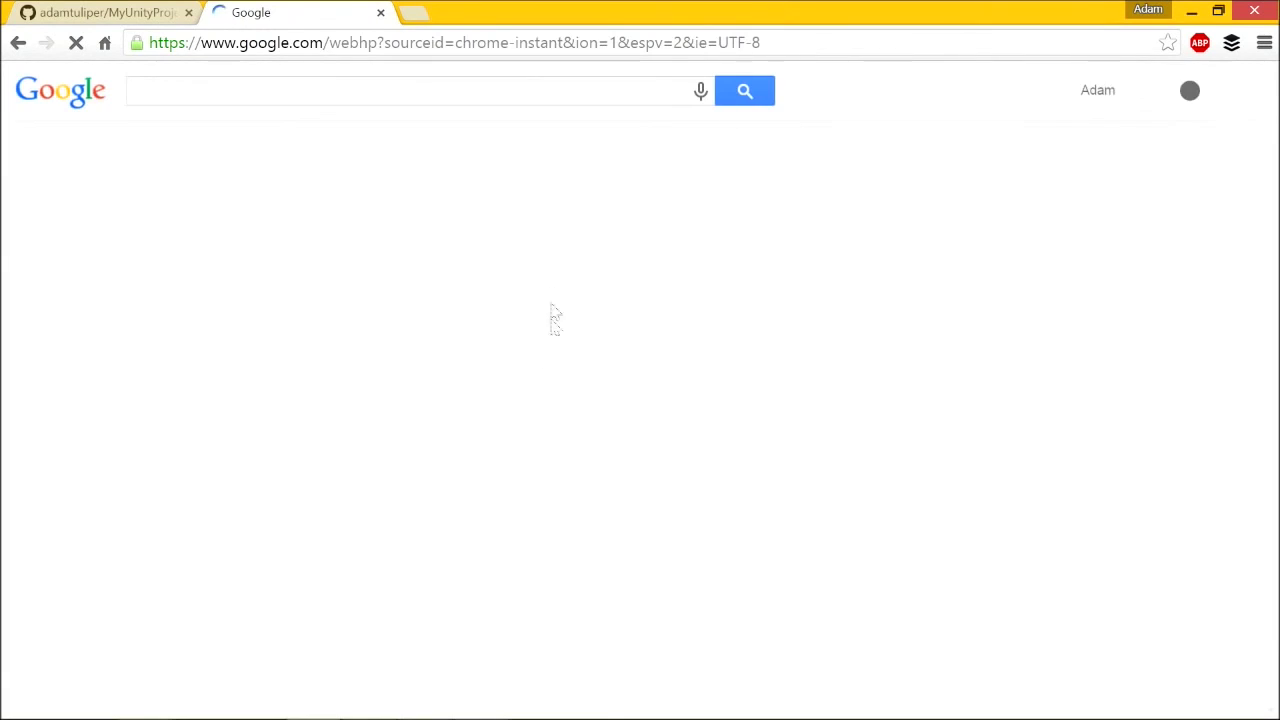
scroll(300, 400, "down", 4)
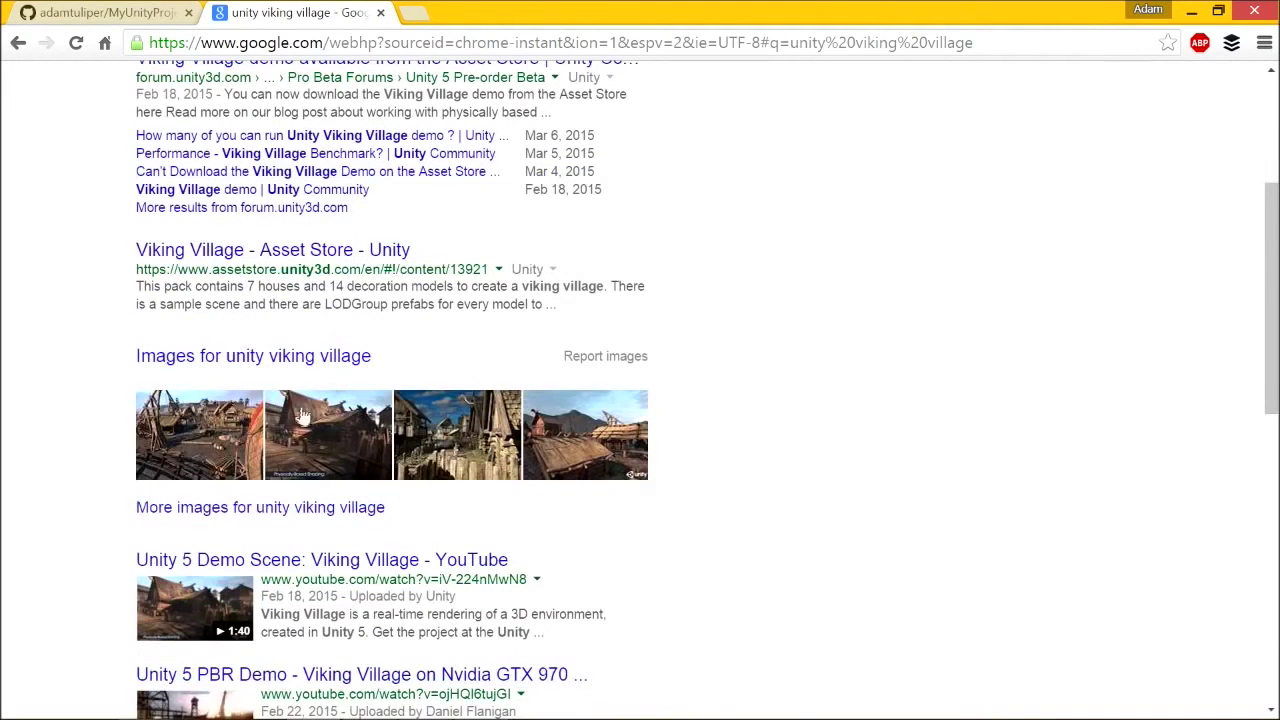